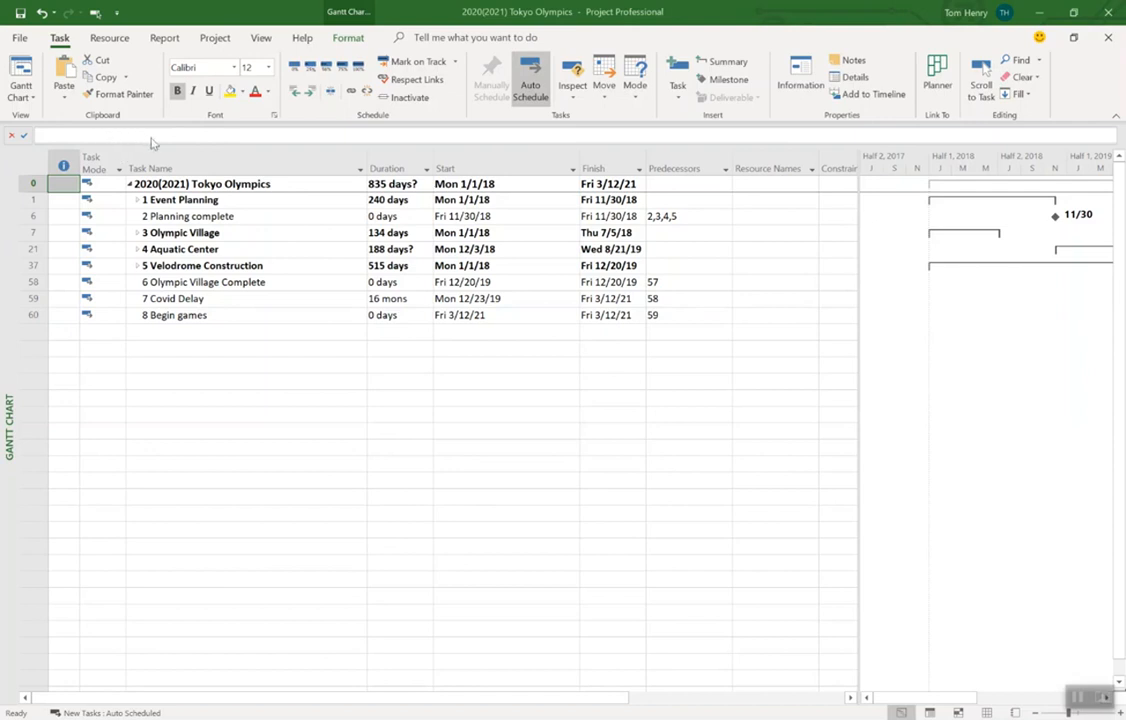
- Select the Covid Delay and Begin games tasks in turn and place the cursor in the entry bar for Begin games
left_click(185, 249)
left_click(190, 298)
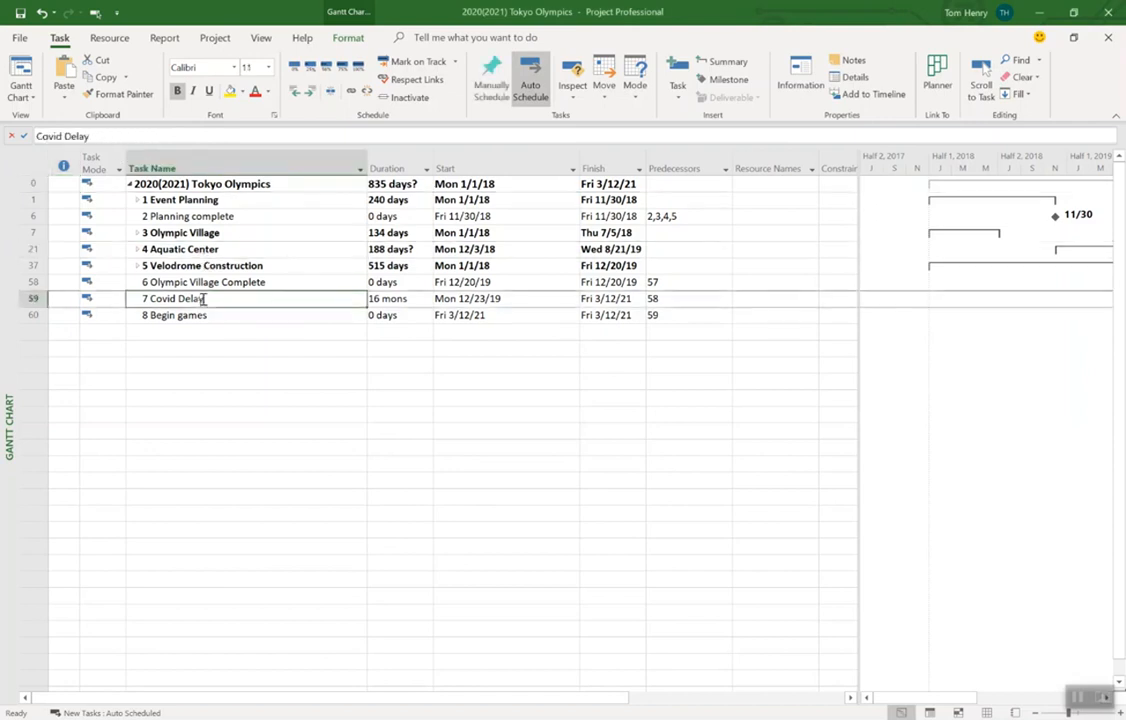
left_click(189, 328)
left_click(190, 315)
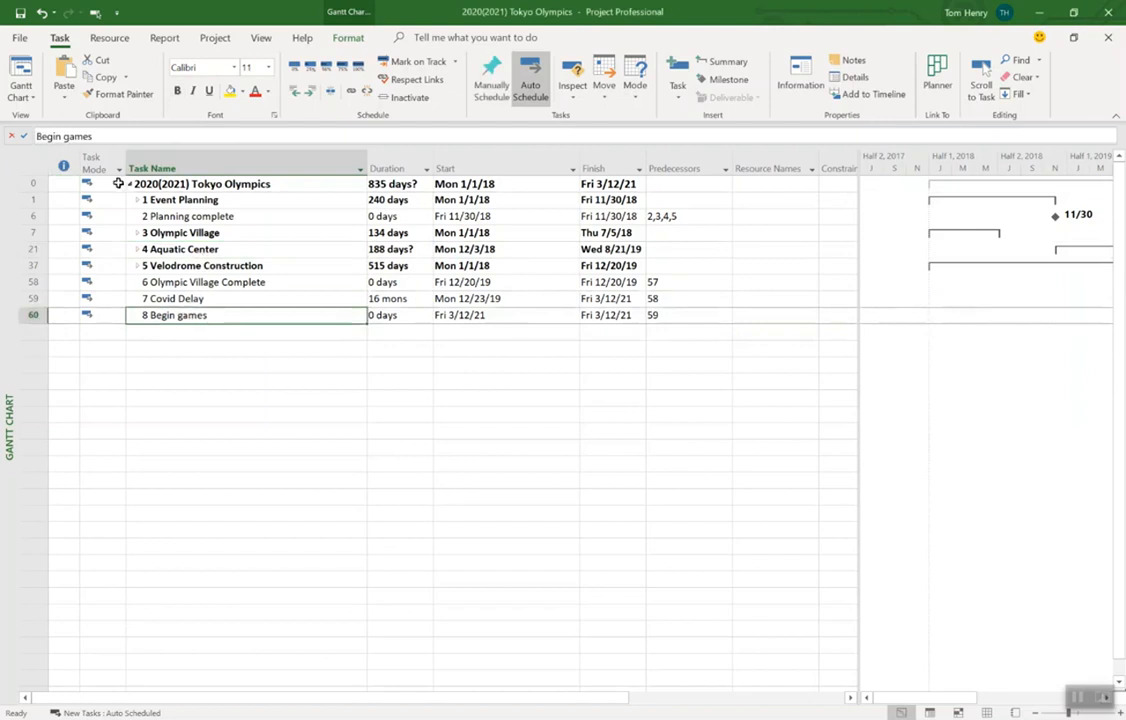
left_click(104, 136)
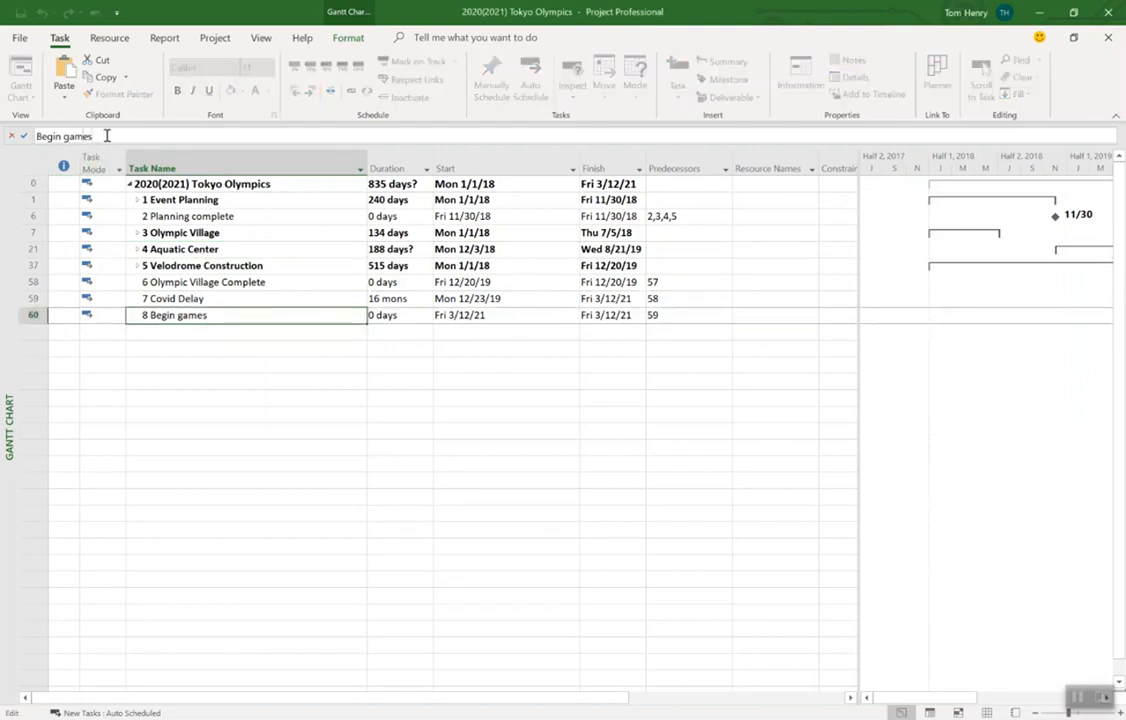
- Turn off the Entry bar in the project's display options and apply the change
left_click(20, 39)
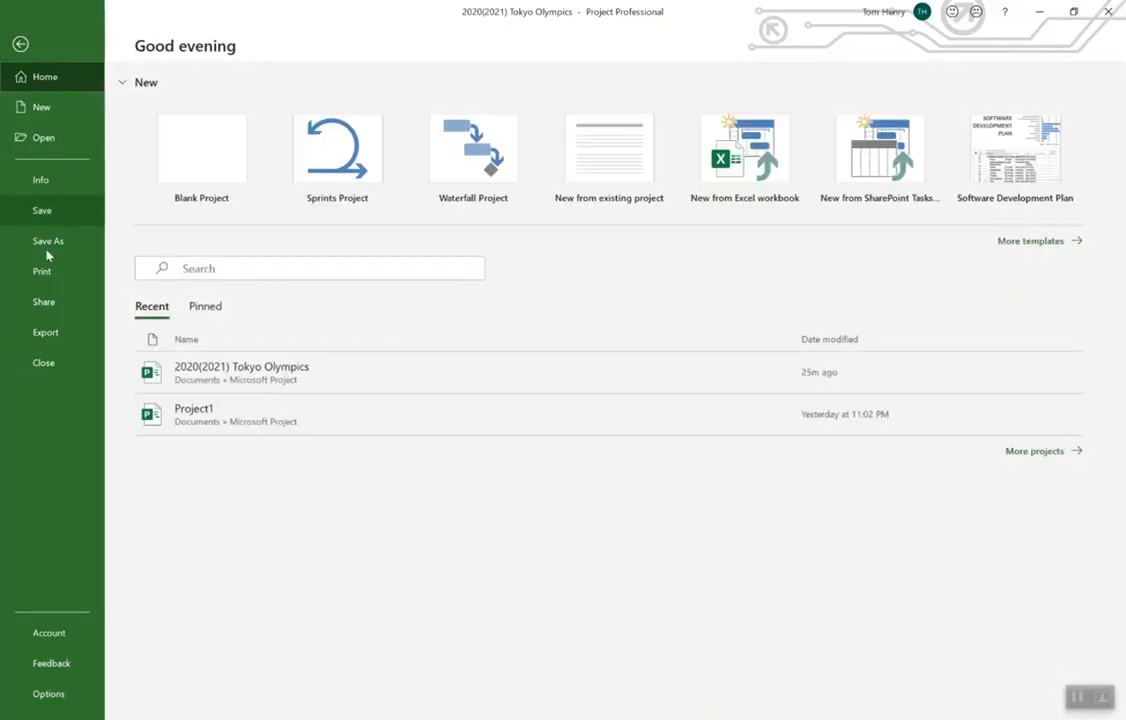
left_click(55, 691)
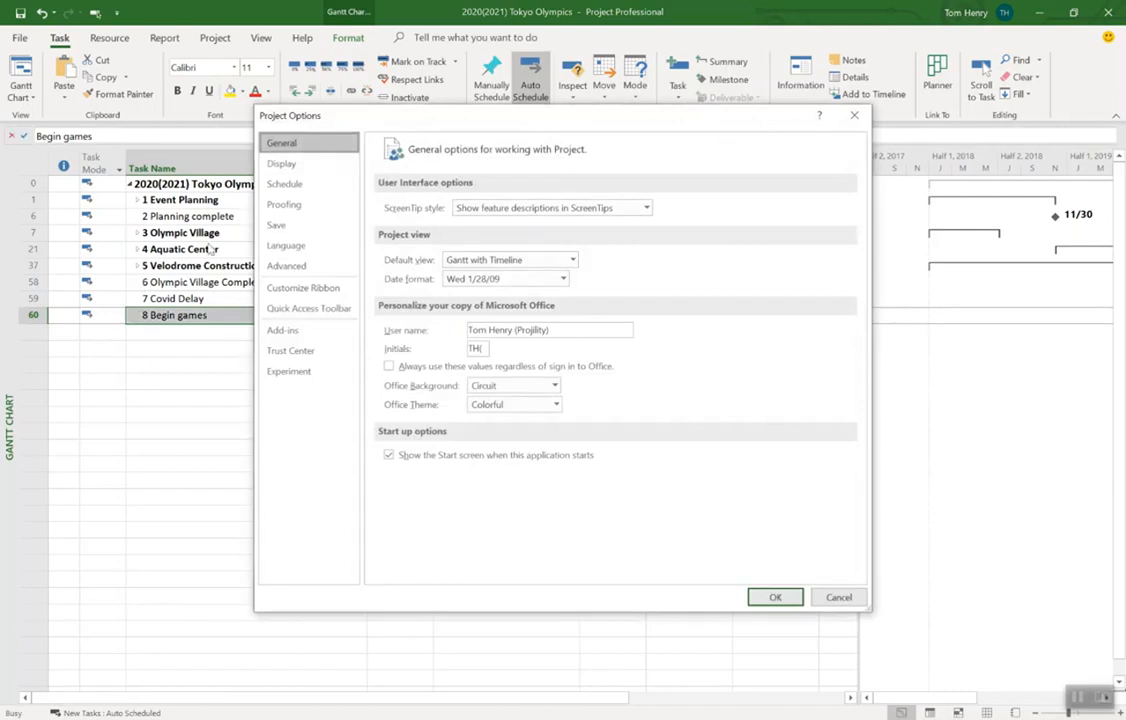
left_click(313, 166)
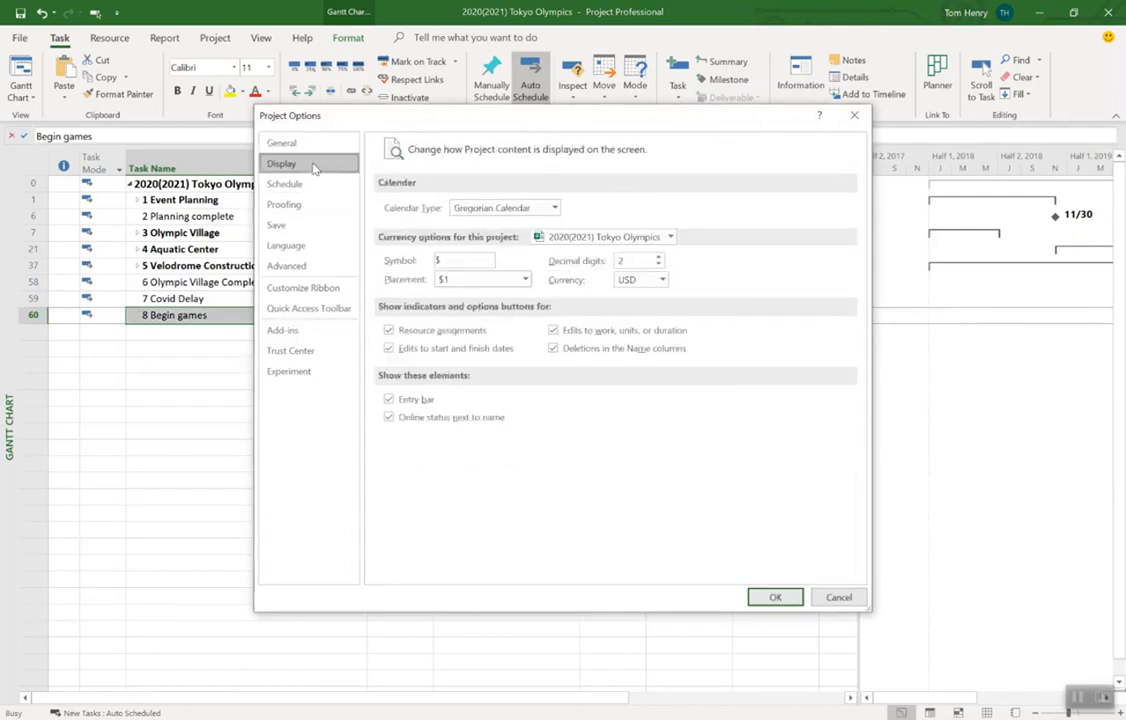
left_click(389, 400)
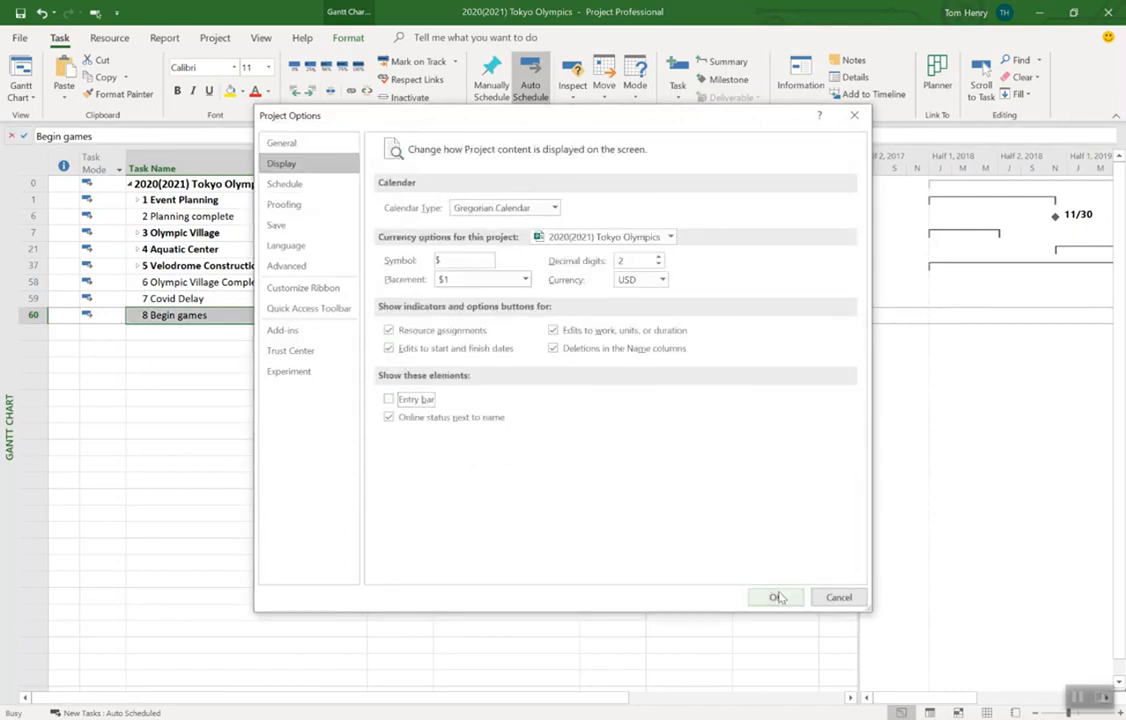
left_click(776, 597)
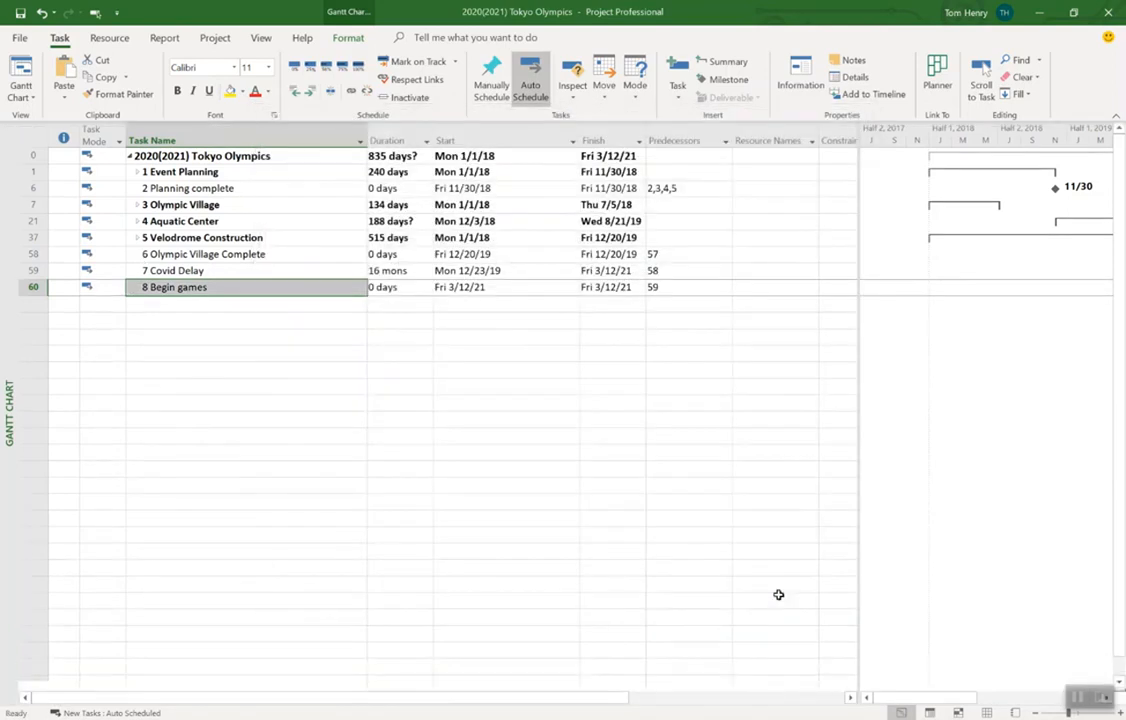
- Open the Velodrome Construction task name for in-cell editing, and leave it by selecting Begin games
left_click(217, 237)
left_click(217, 237)
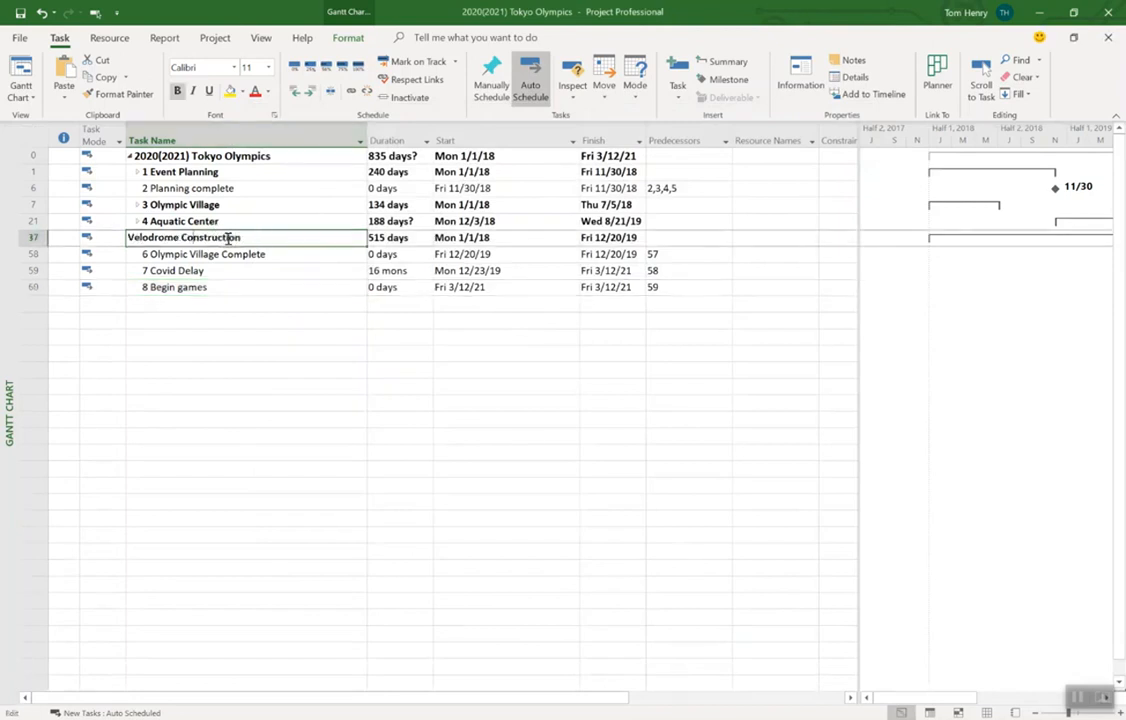
left_click(231, 282)
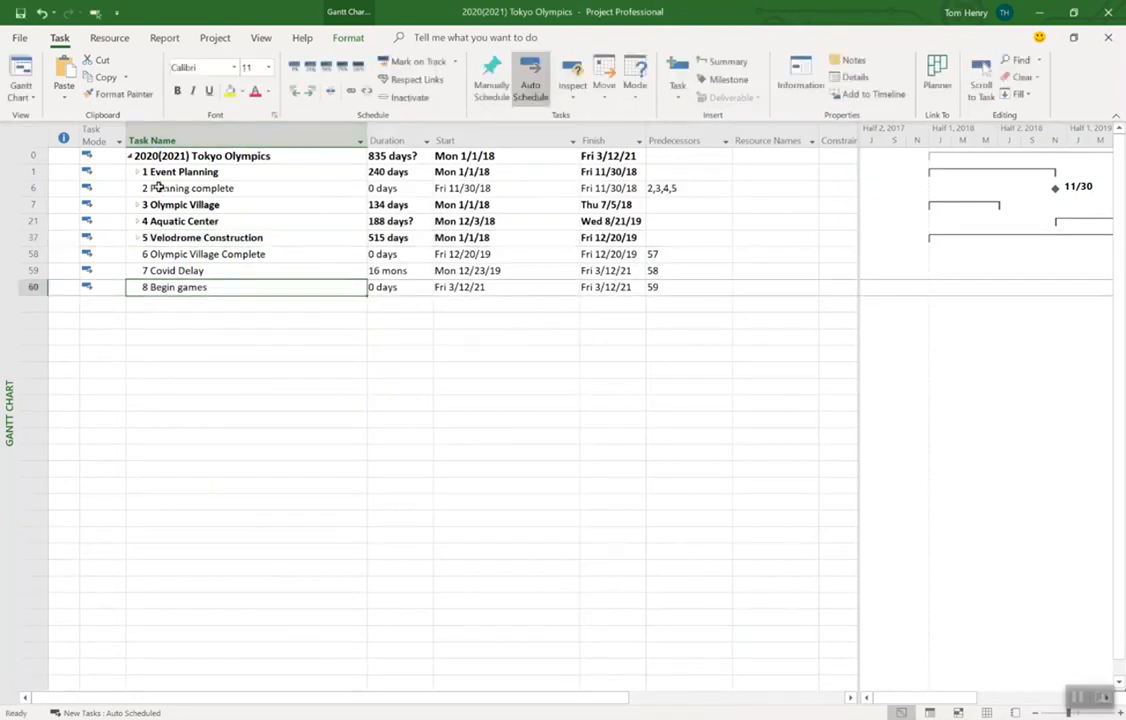
- Turn on the Entry bar in the project's display options and apply the change
left_click(19, 38)
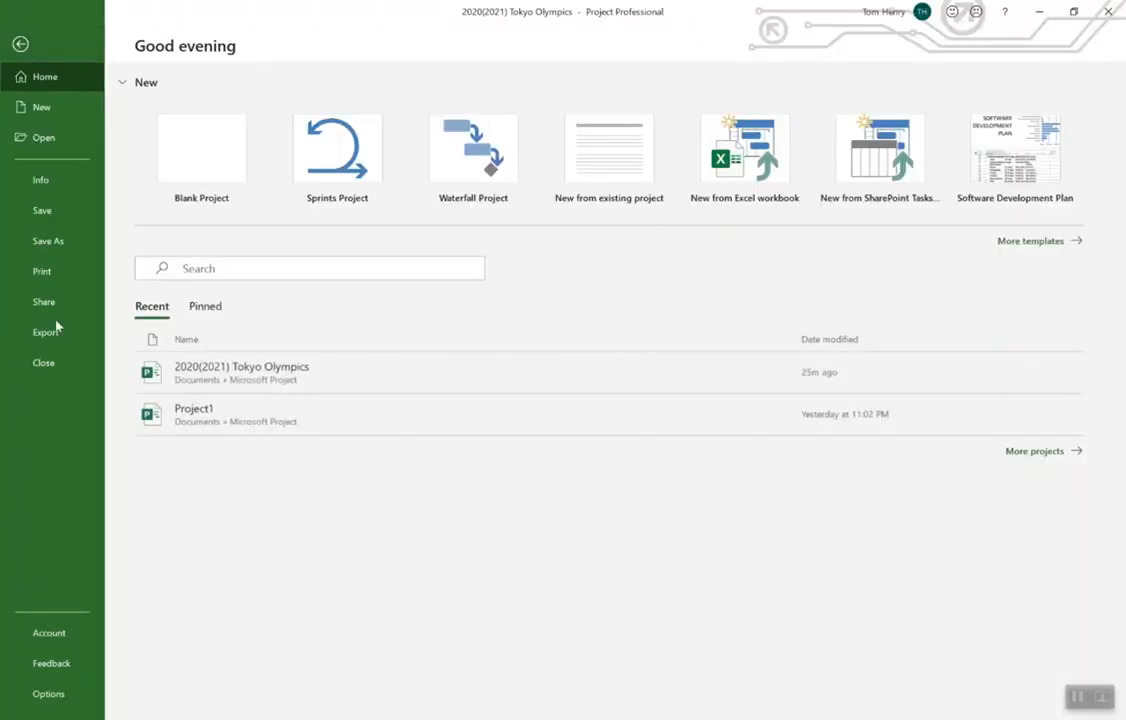
left_click(55, 699)
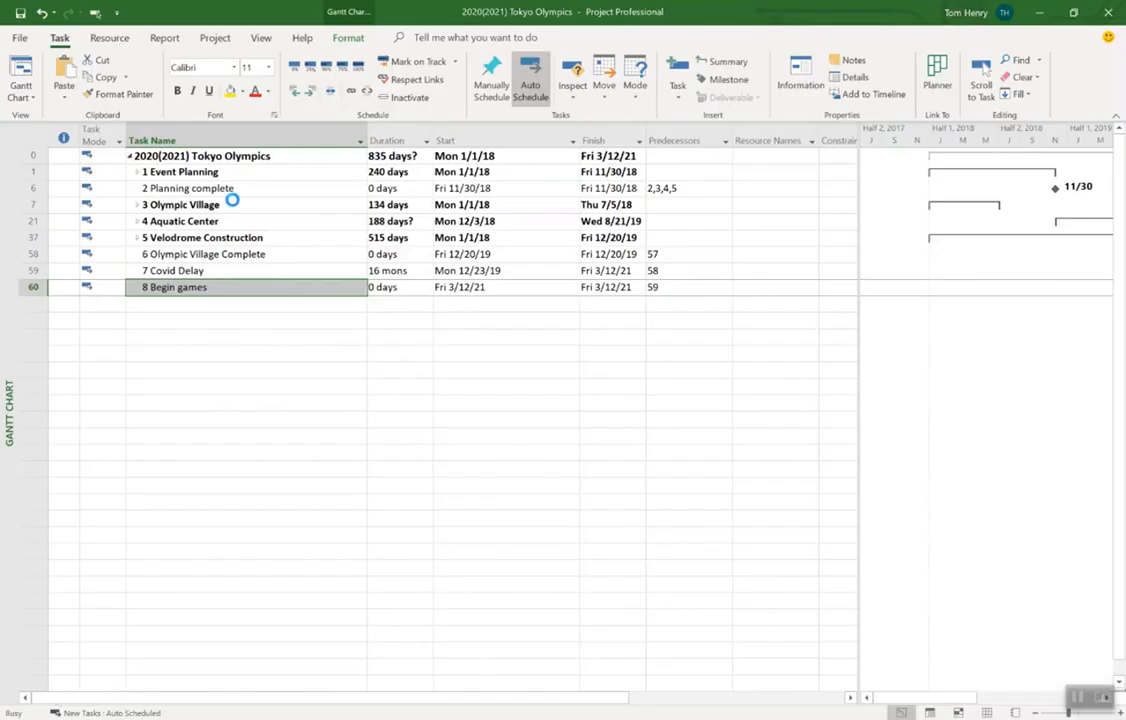
left_click(283, 164)
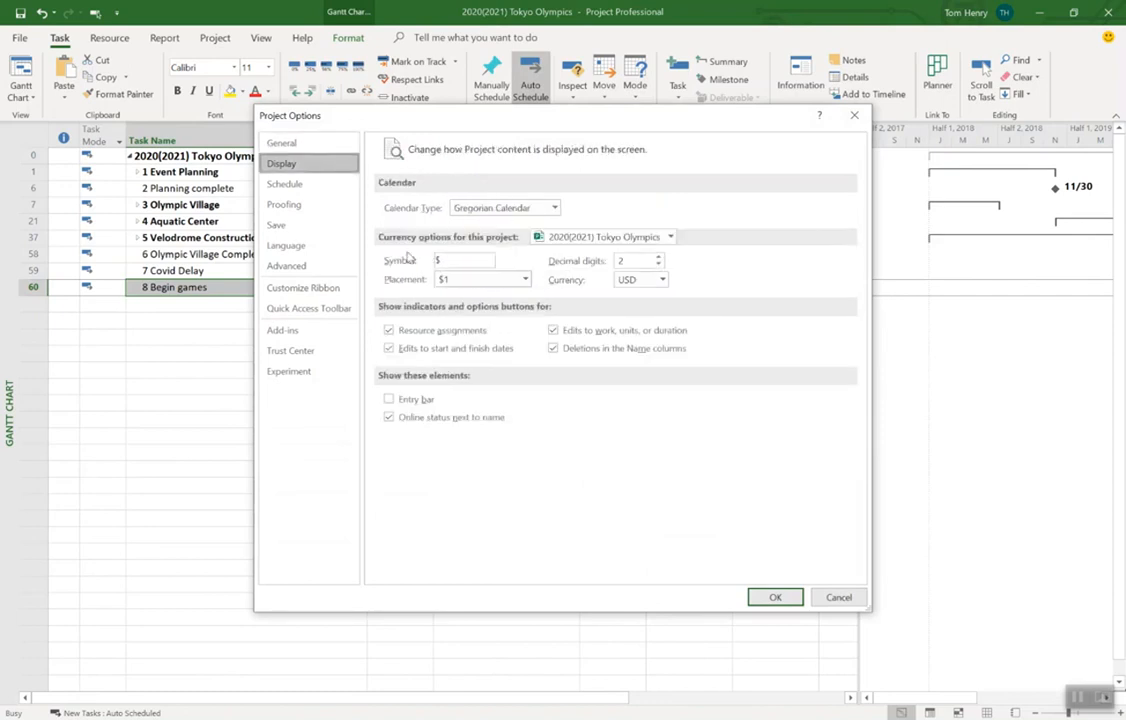
left_click(411, 401)
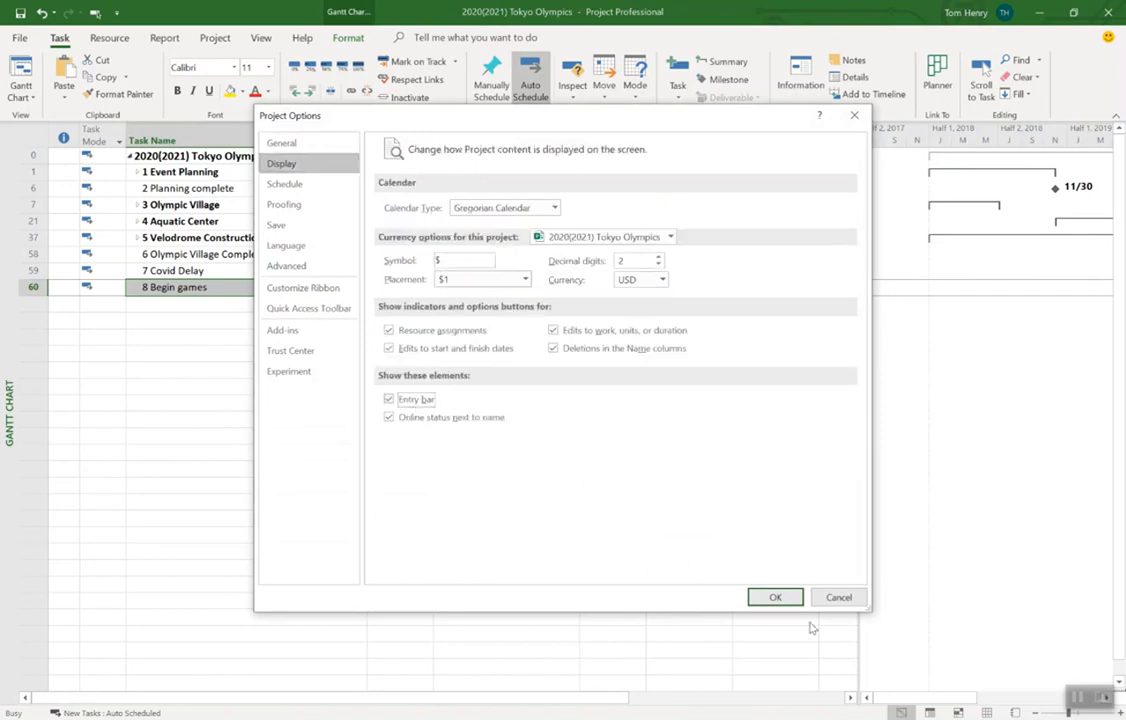
left_click(788, 597)
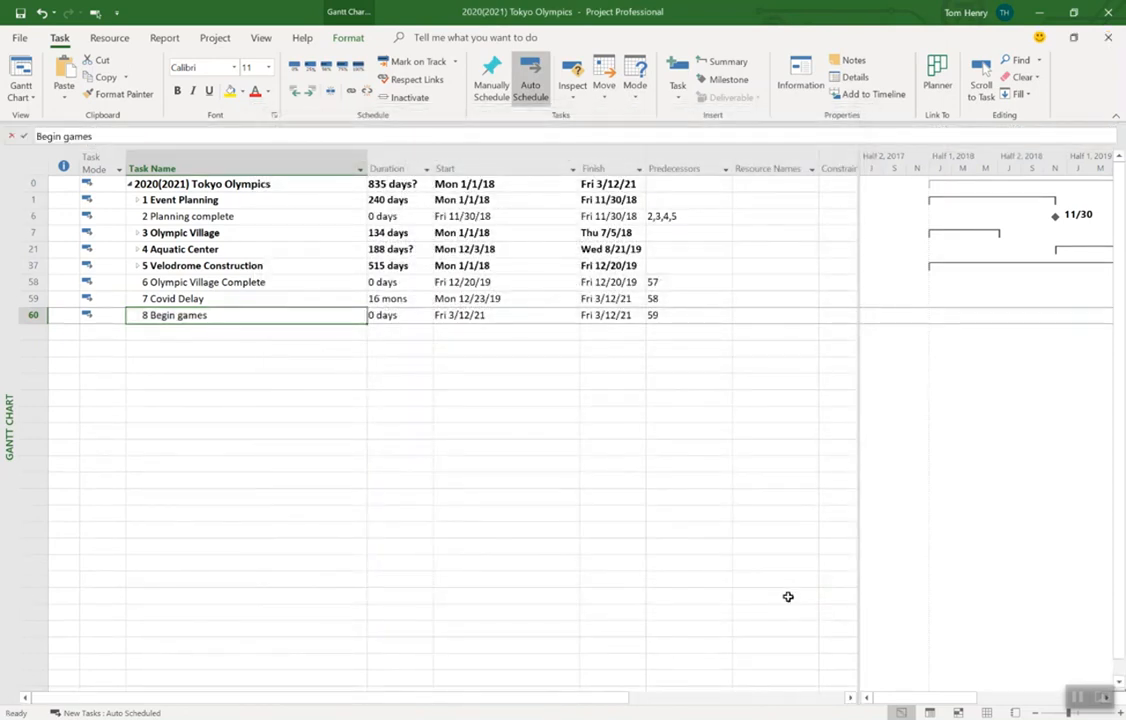
- Open the Aquatic Center task name for editing in the entry bar, and leave it by selecting Covid Delay
left_click(323, 251)
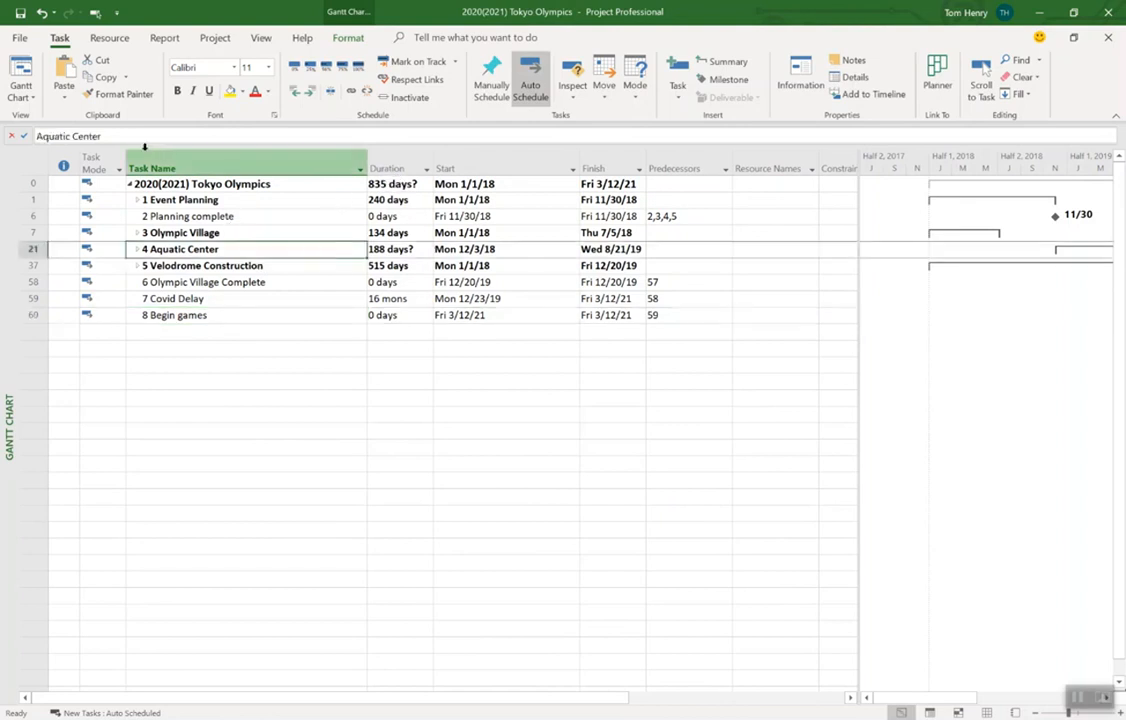
left_click(71, 137)
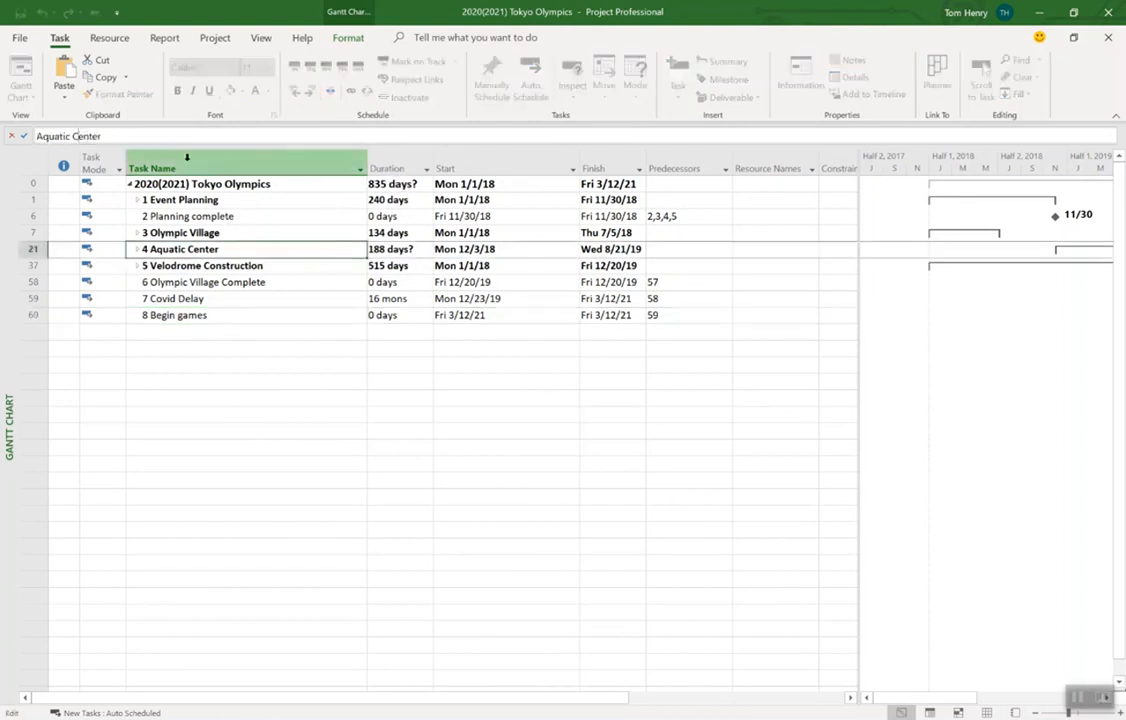
left_click(250, 301)
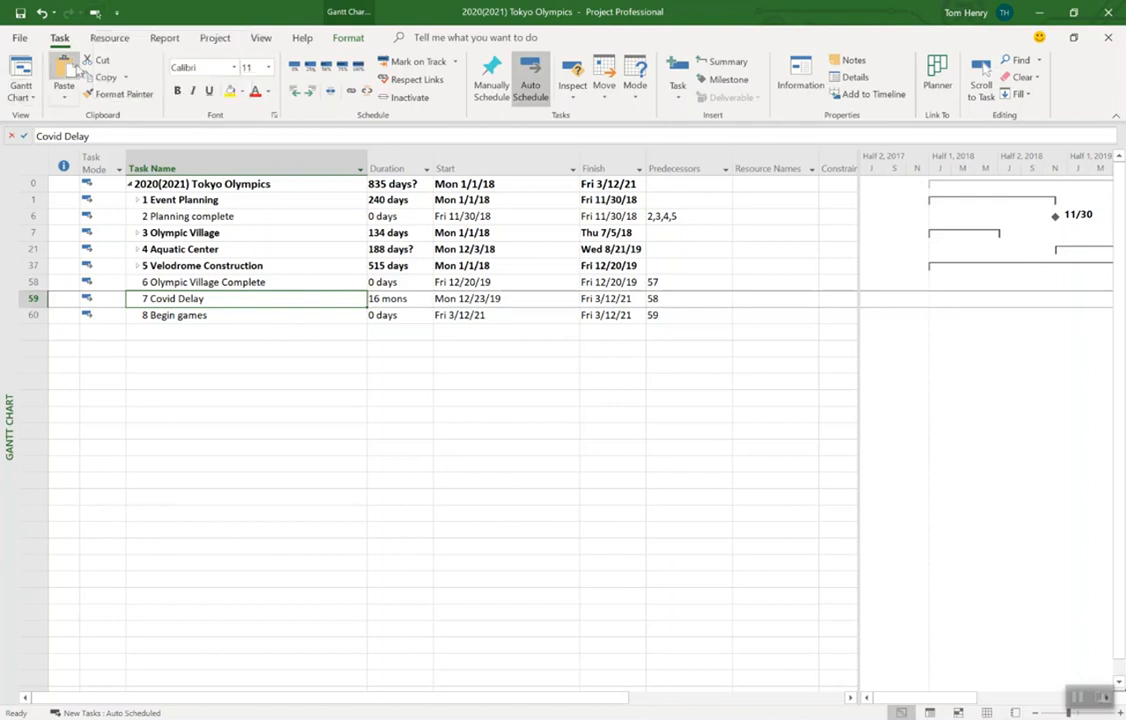
- Open the Quick Access Toolbar customization and remove the Scroll to Task command from it
left_click(118, 15)
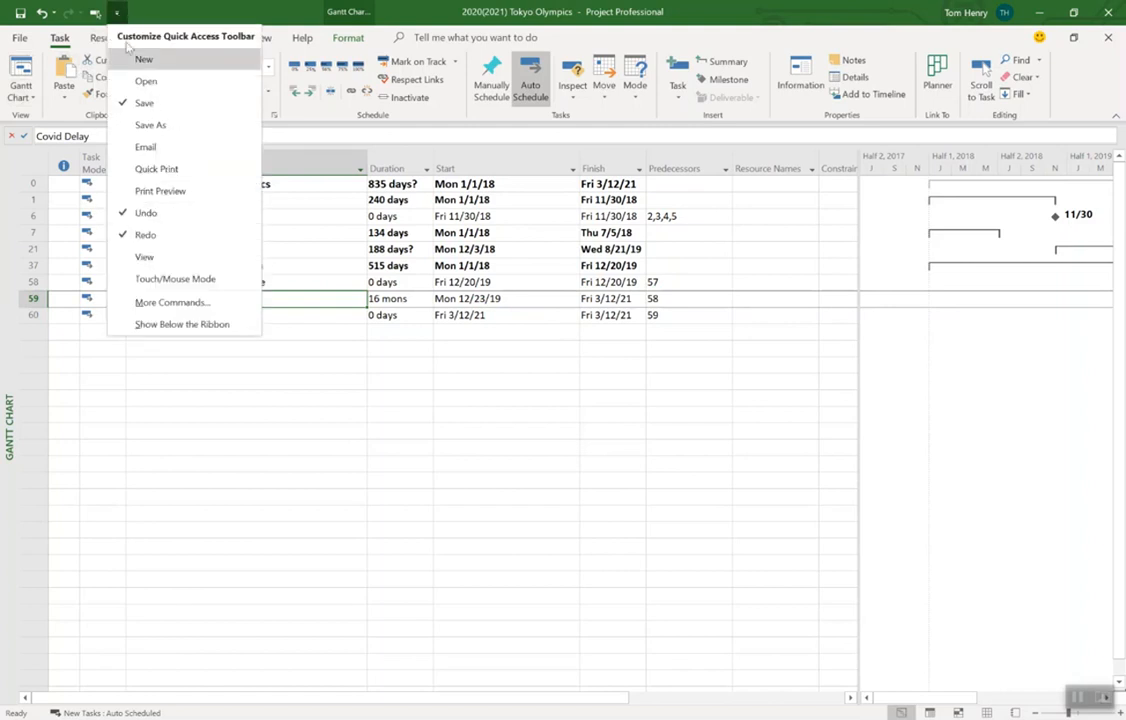
left_click(196, 304)
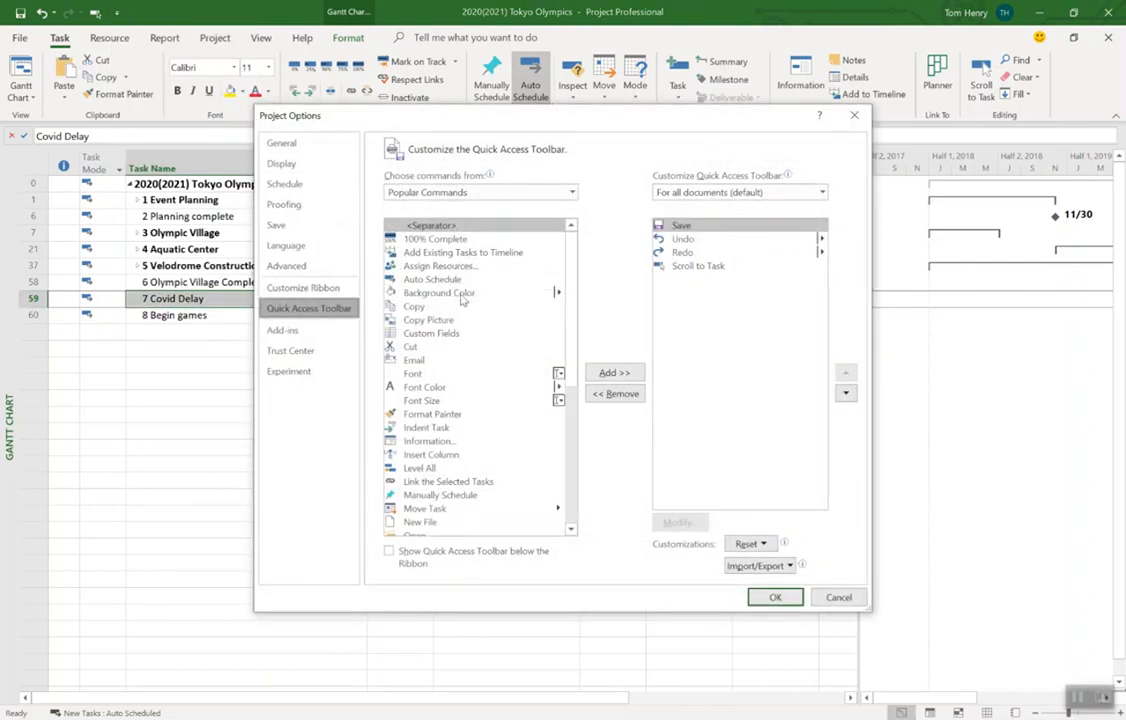
left_click(470, 468)
left_click(466, 388)
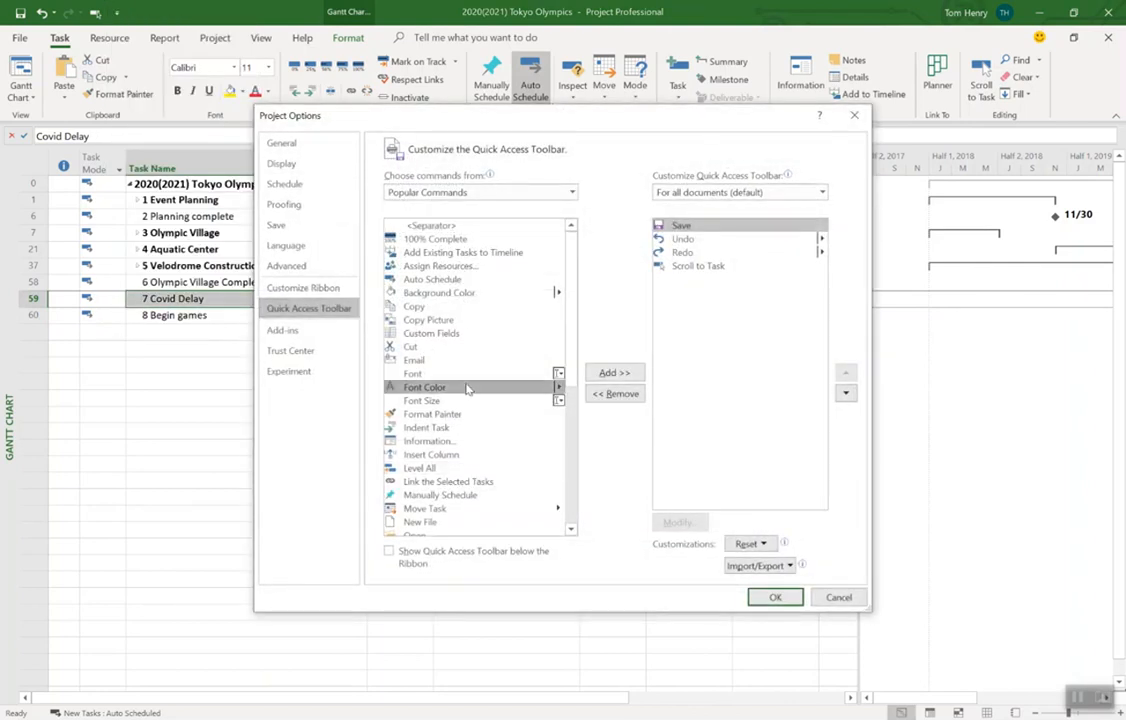
left_click(733, 266)
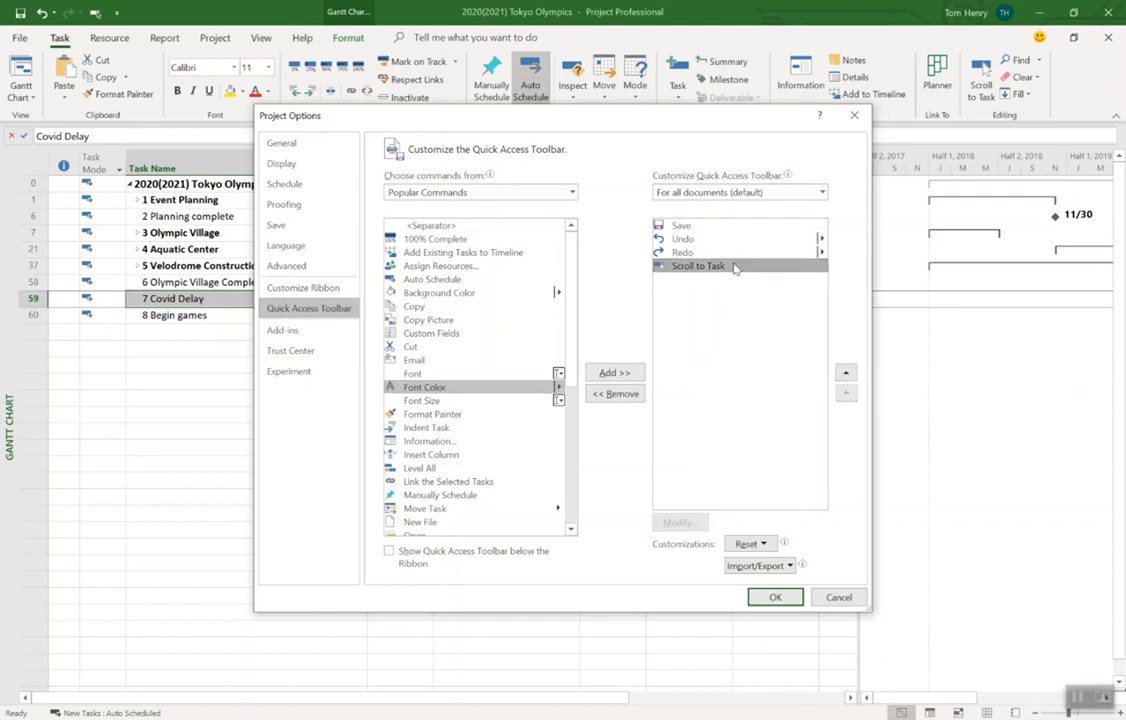
left_click(615, 393)
- Add the Scroll to Task command from the popular commands to the Quick Access Toolbar
left_click(450, 266)
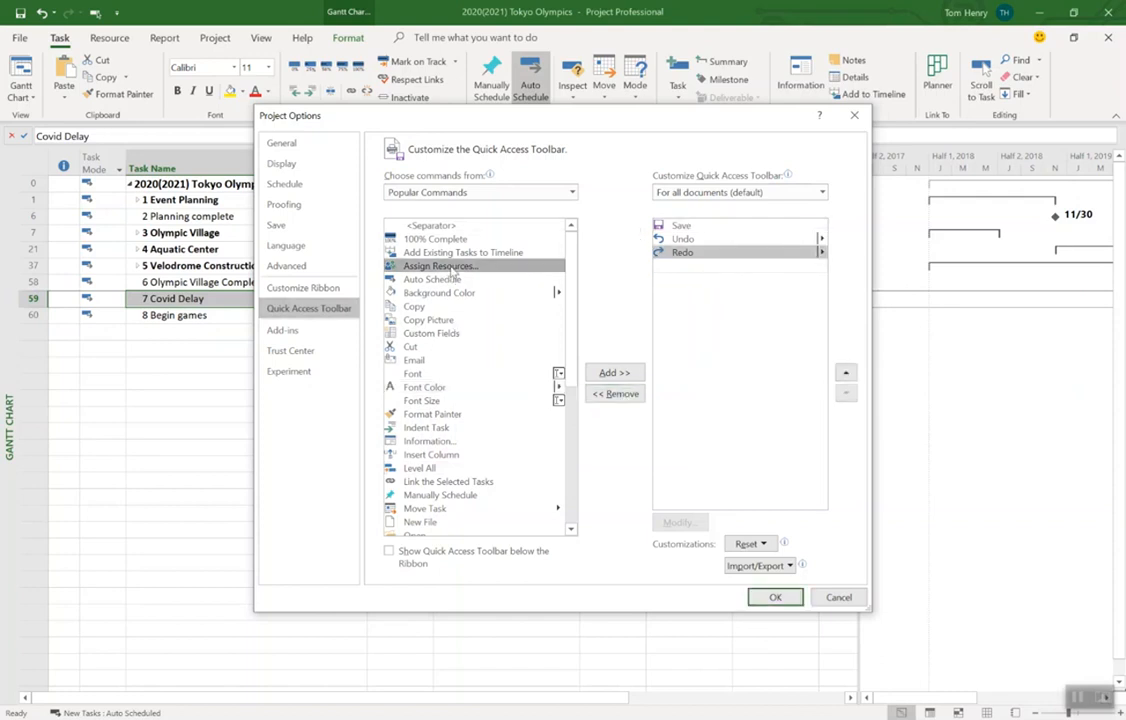
scroll(503, 359, "down", 3)
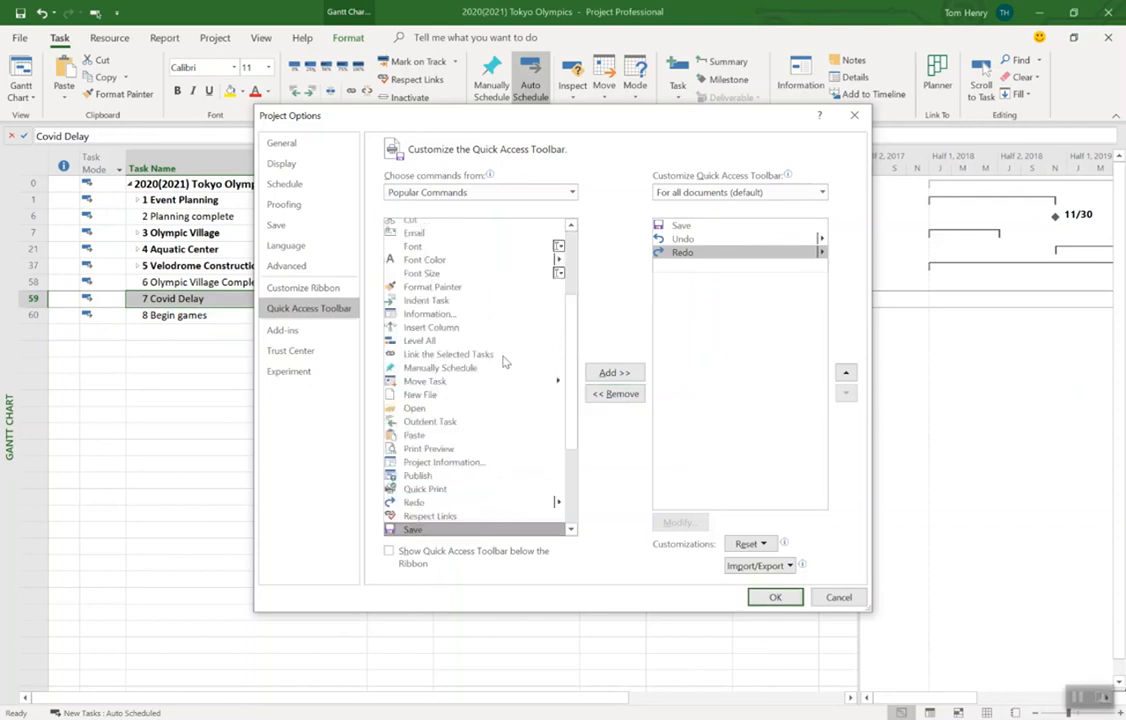
scroll(467, 437, "down", 3)
left_click(470, 423)
scroll(469, 430, "down", 1)
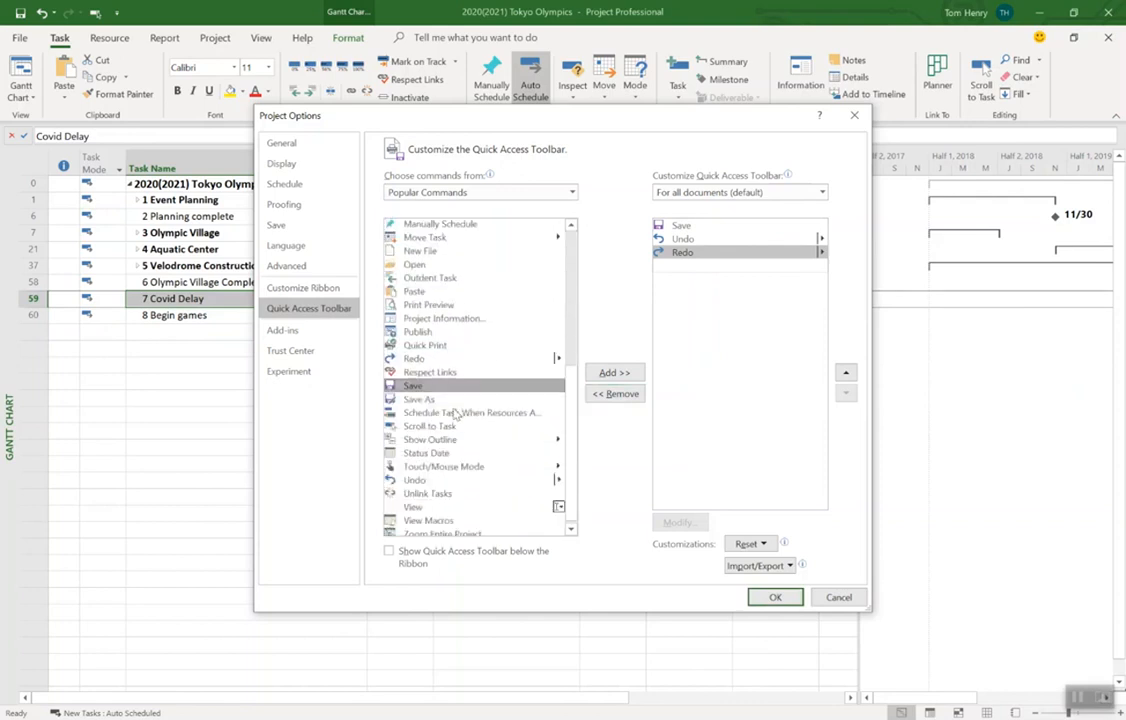
left_click(469, 427)
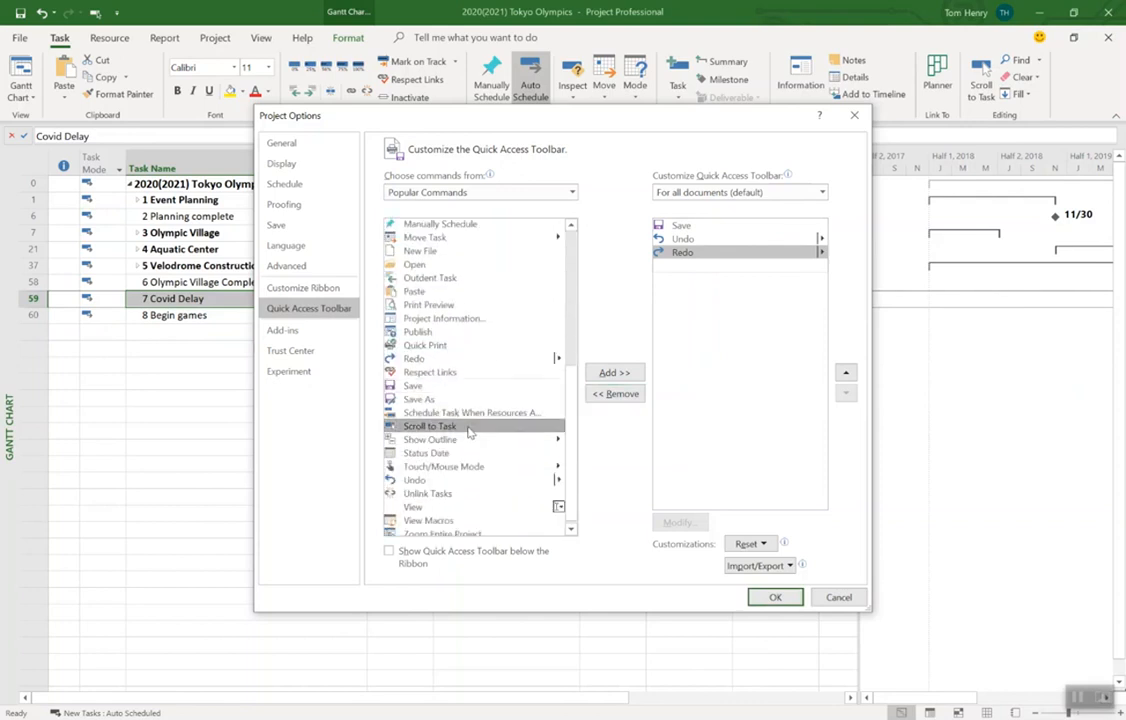
left_click(614, 373)
- Add the Publish command to the Quick Access Toolbar and move it up to directly after Save
scroll(452, 390, "down", 1)
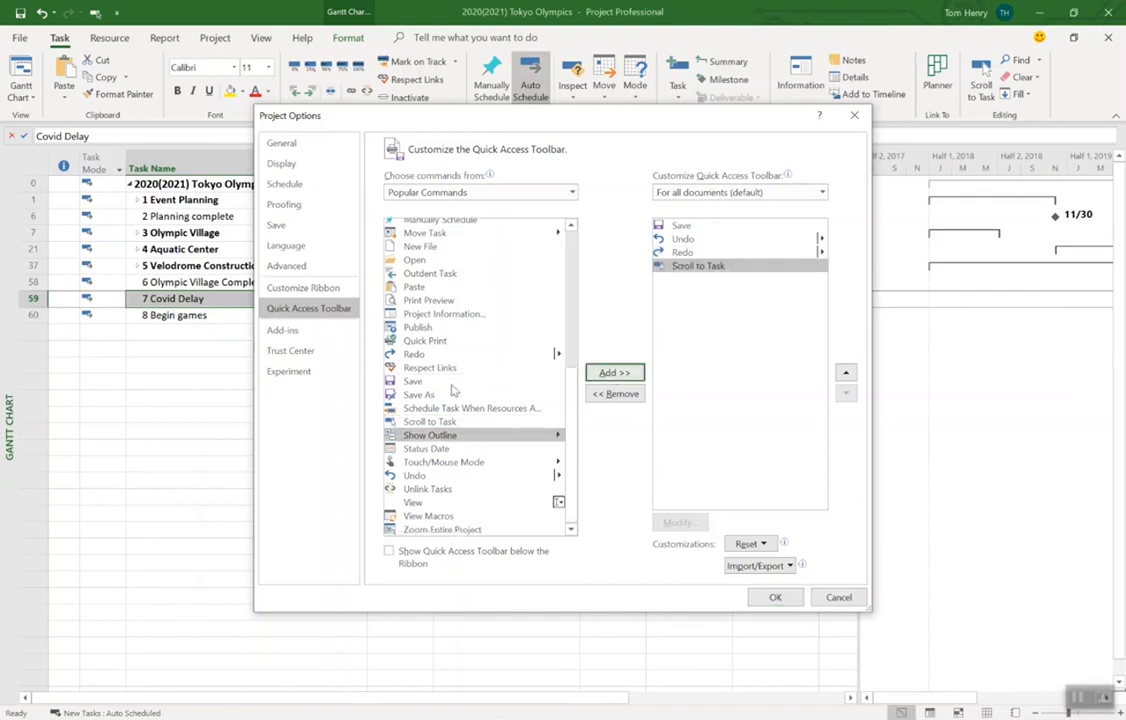
left_click(449, 330)
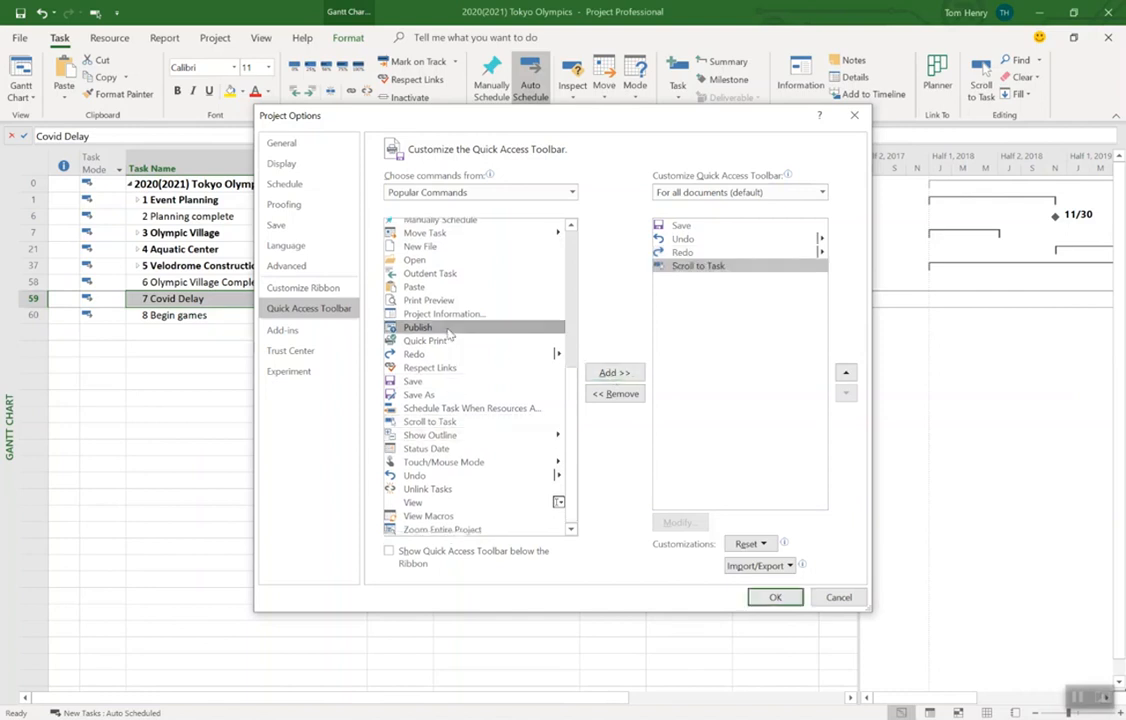
left_click(614, 373)
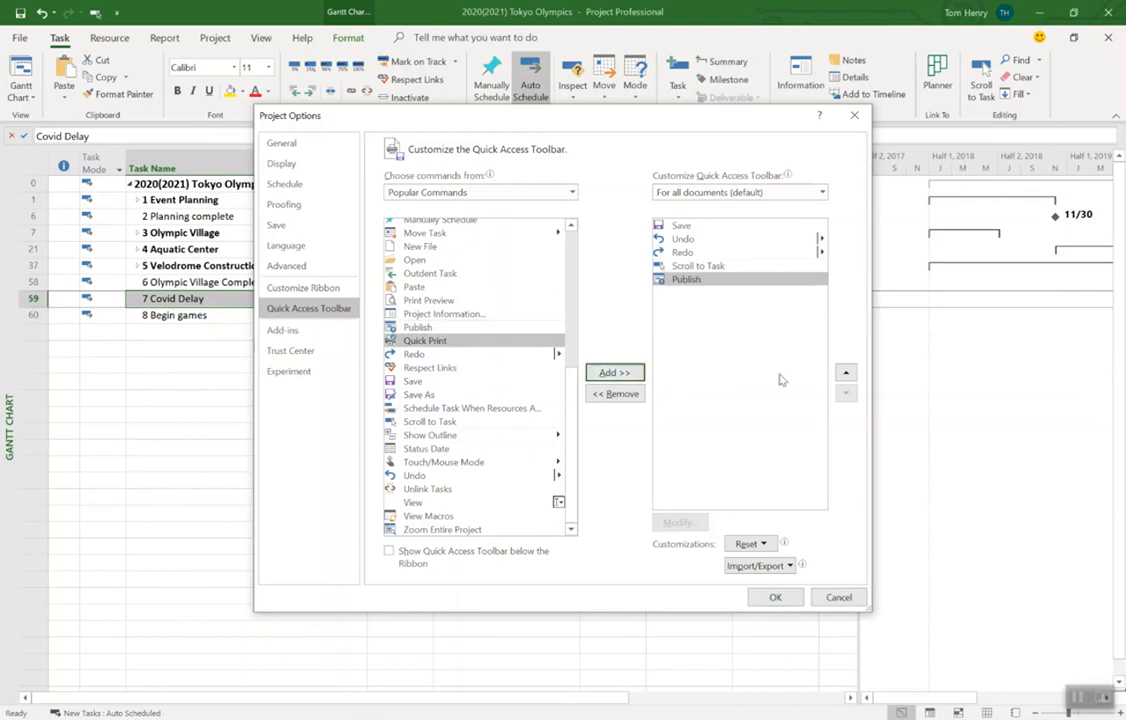
left_click(845, 374)
left_click(845, 374)
left_click(845, 374)
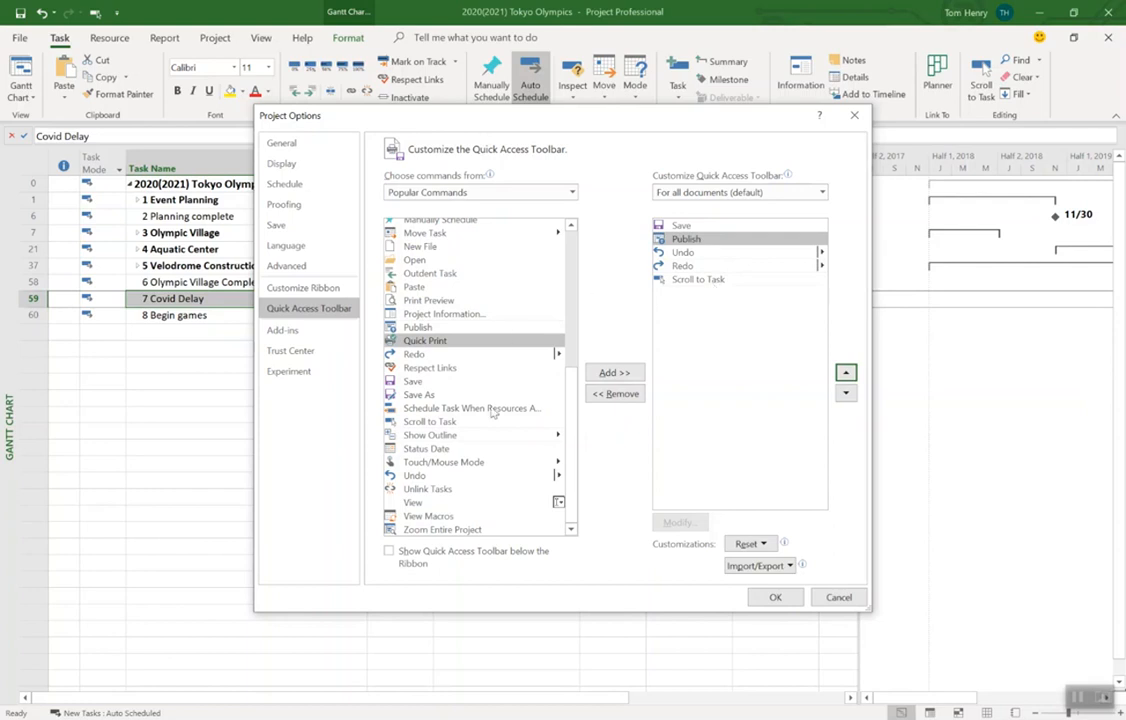
- Add the Cleanup Cache command from the list of all commands to the Quick Access Toolbar
left_click(439, 412)
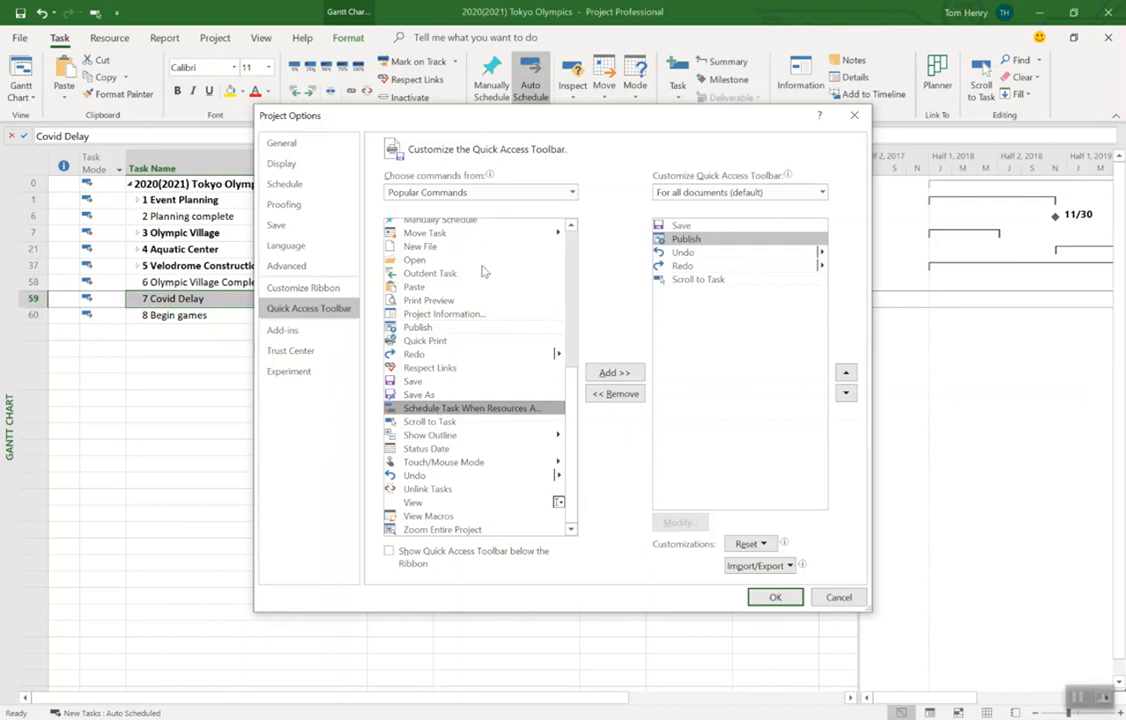
left_click(571, 192)
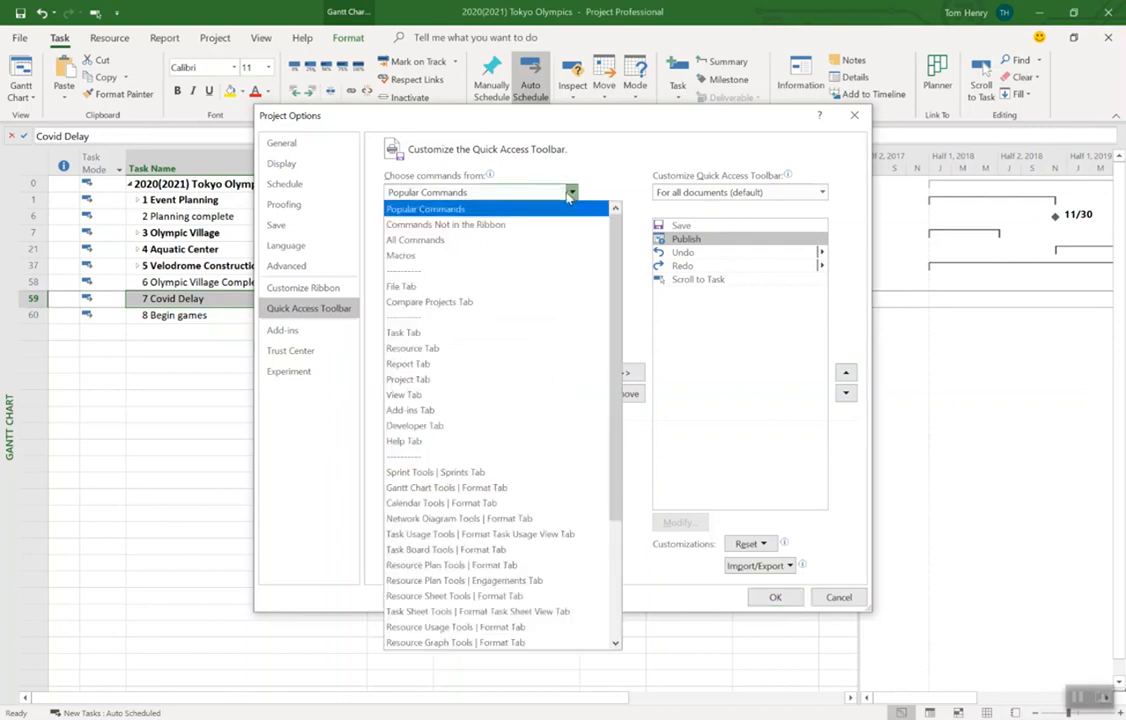
left_click(540, 243)
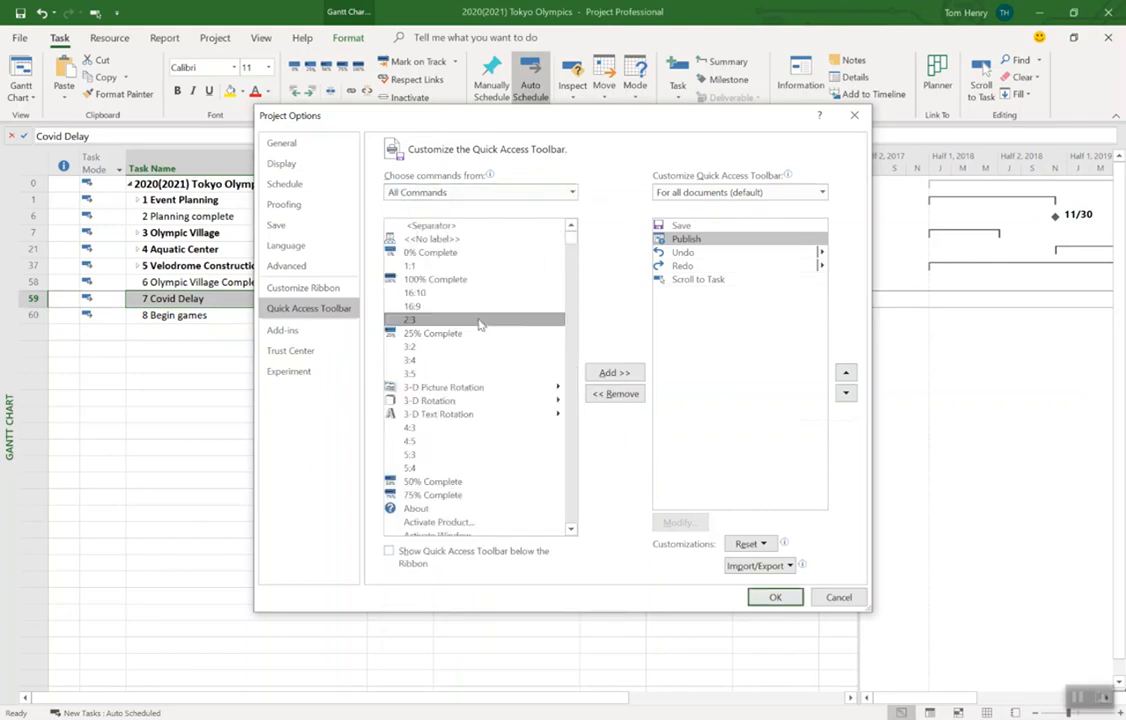
scroll(455, 318, "down", 20)
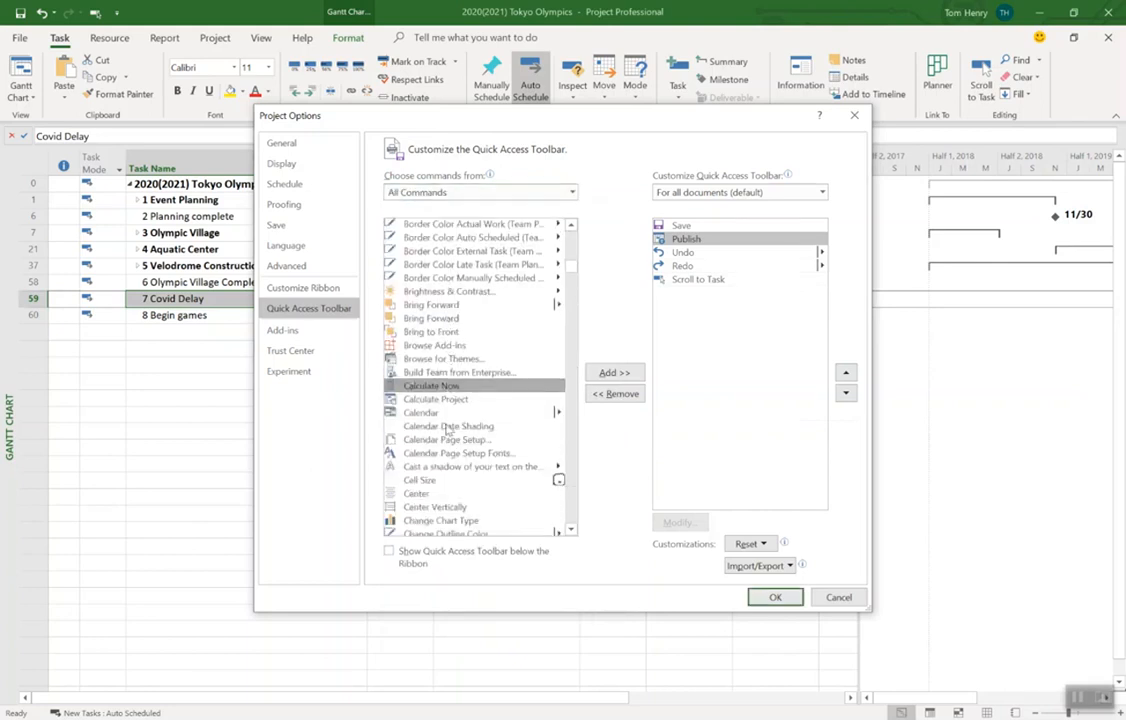
key("Down")
key("Down")
key("Down")
key("Down")
key("Down")
key("Down")
key("Down")
key("Down")
key("Down")
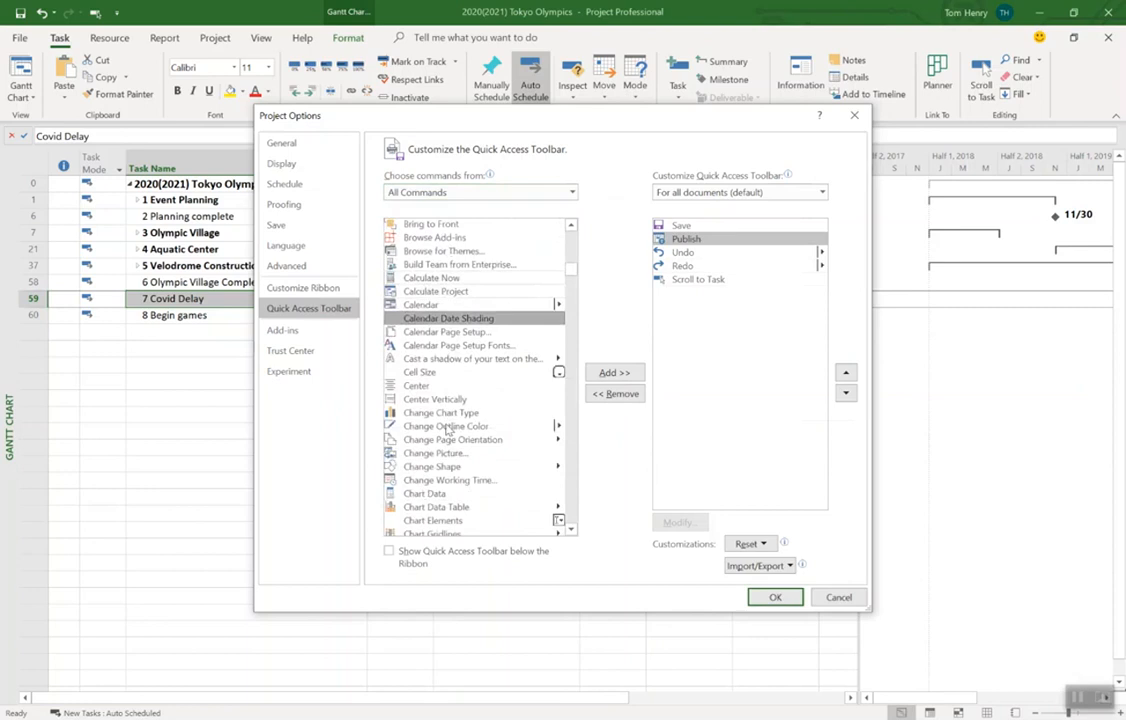
scroll(447, 428, "down", 13)
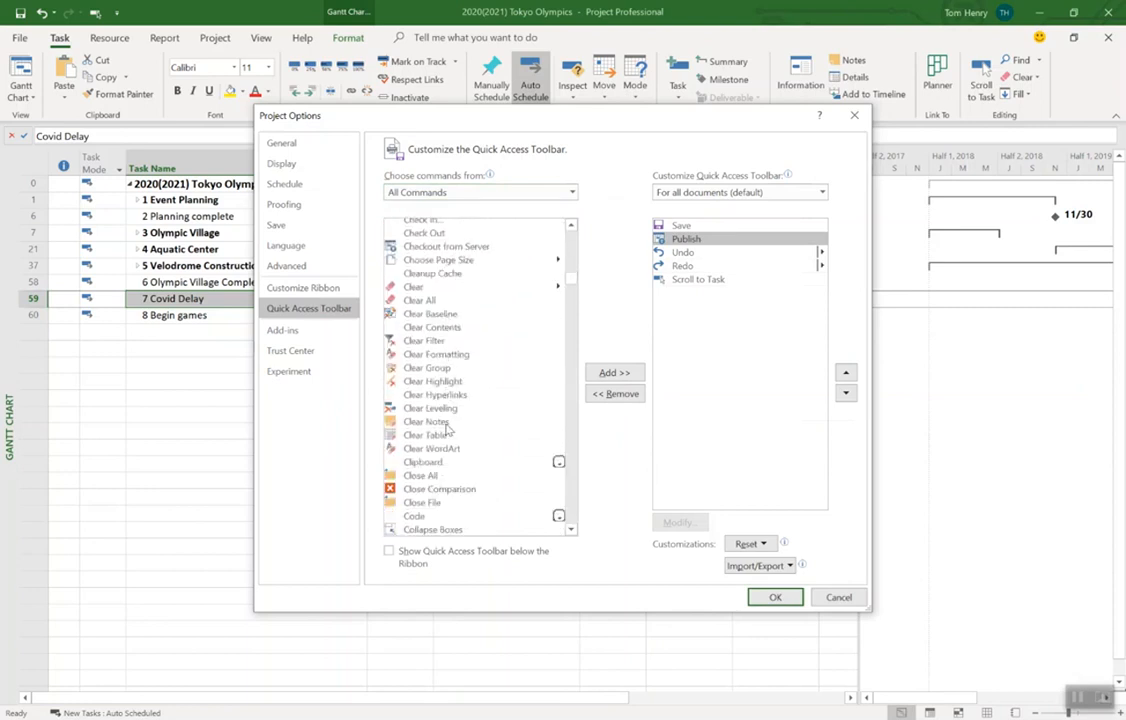
scroll(458, 346, "down", 1)
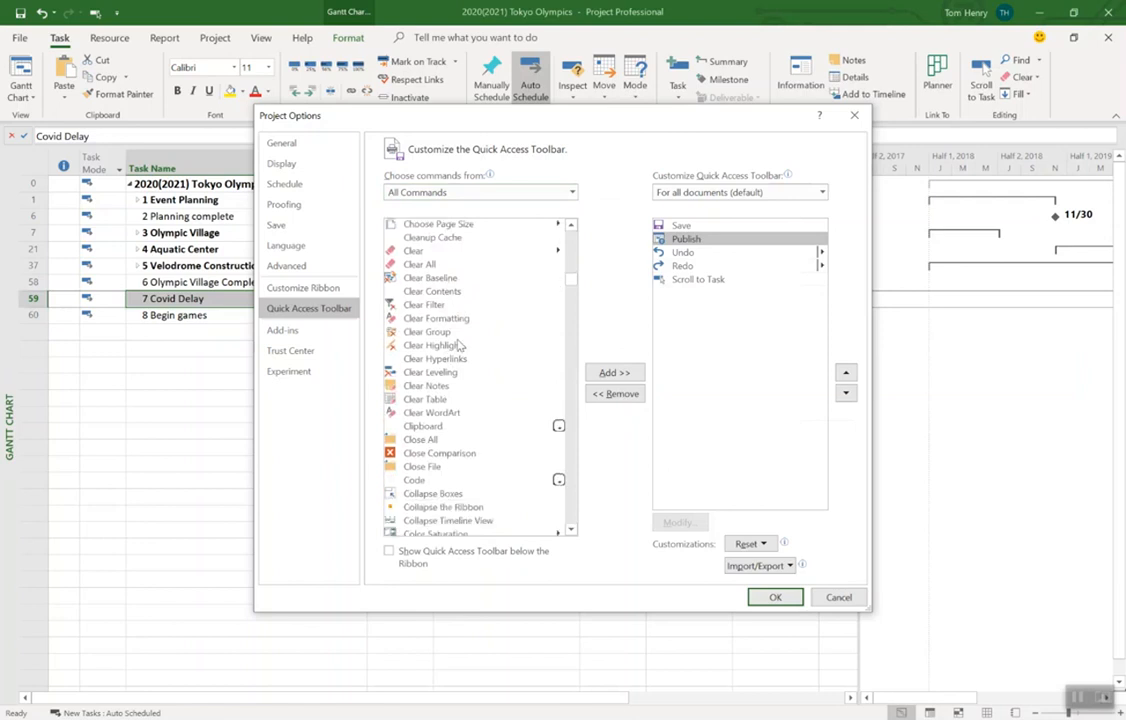
scroll(459, 345, "down", 2)
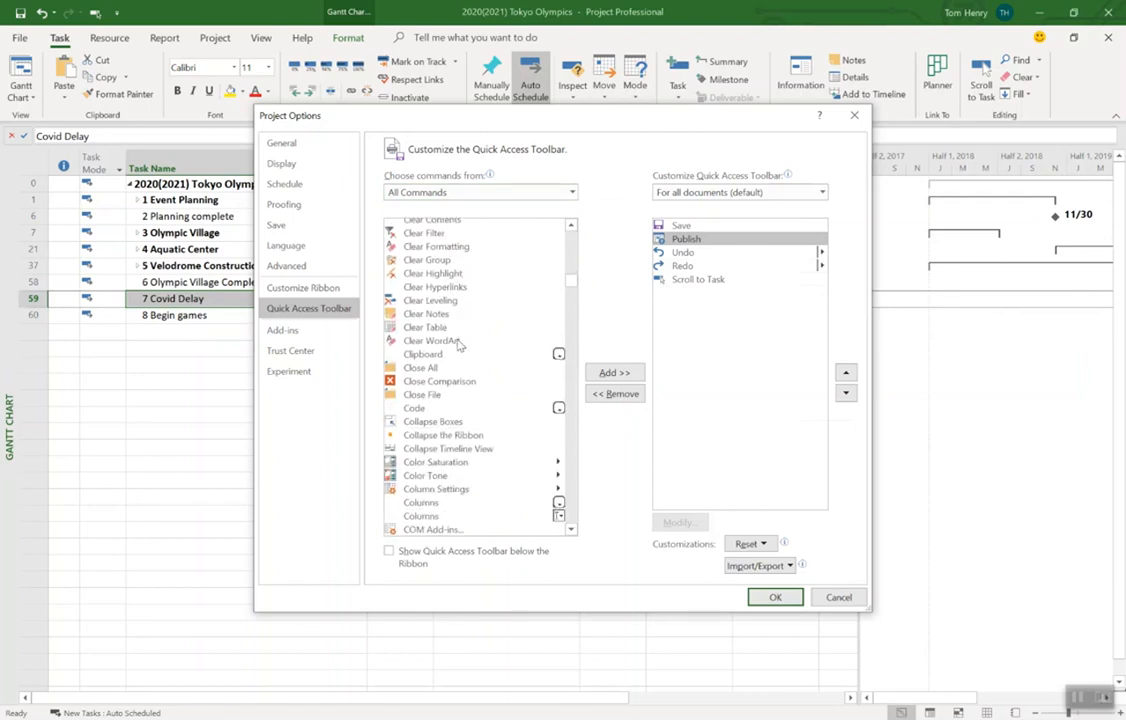
scroll(459, 345, "up", 2)
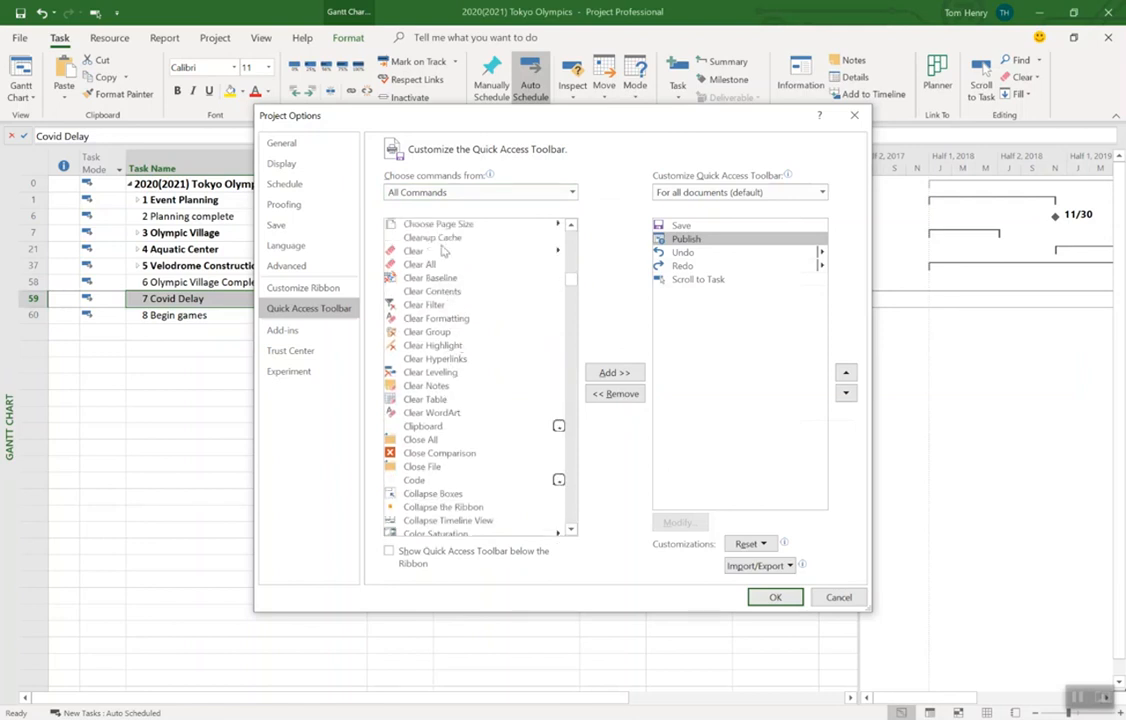
left_click(614, 372)
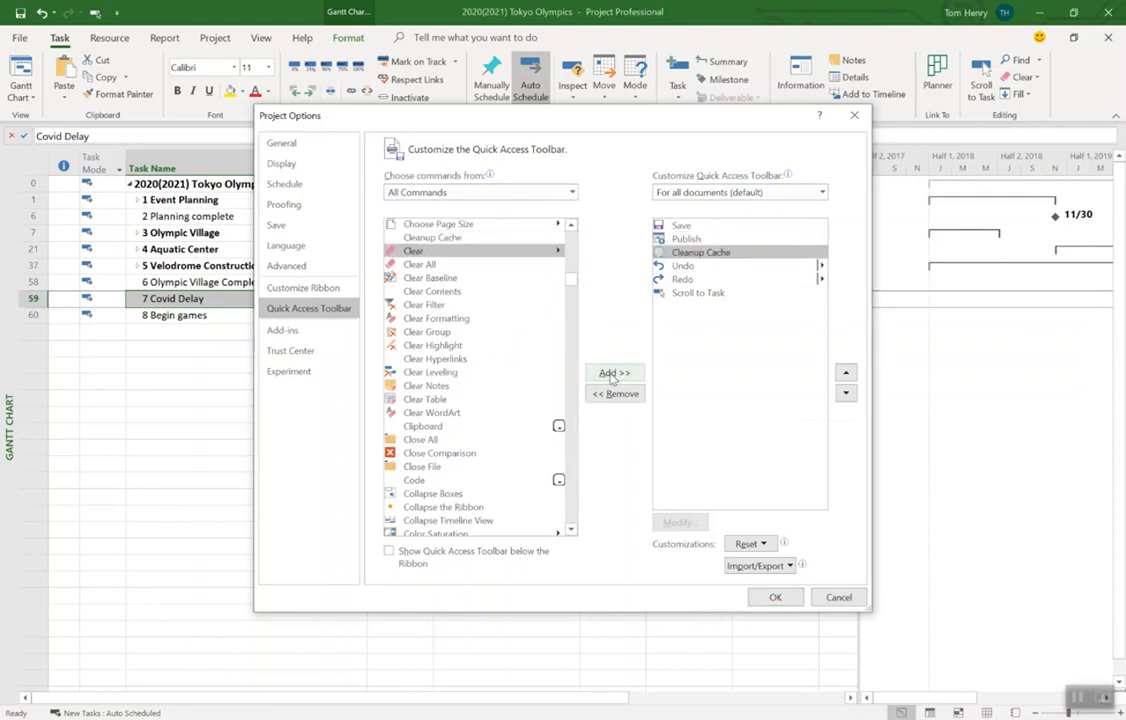
- Move Cleanup Cache down to directly before Scroll to Task and apply the Quick Access Toolbar changes
left_click(846, 393)
left_click(846, 393)
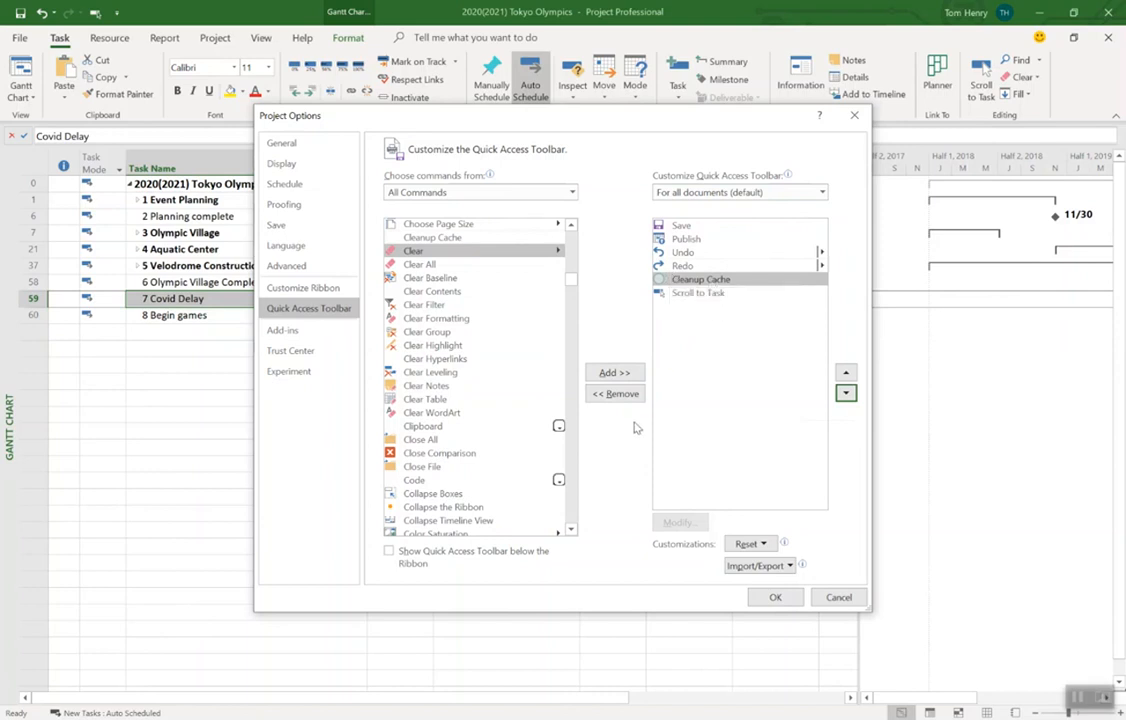
left_click(777, 597)
- Expand the Aquatic Center summary task and scroll the Gantt chart to the Dig Pools task
left_click(226, 252)
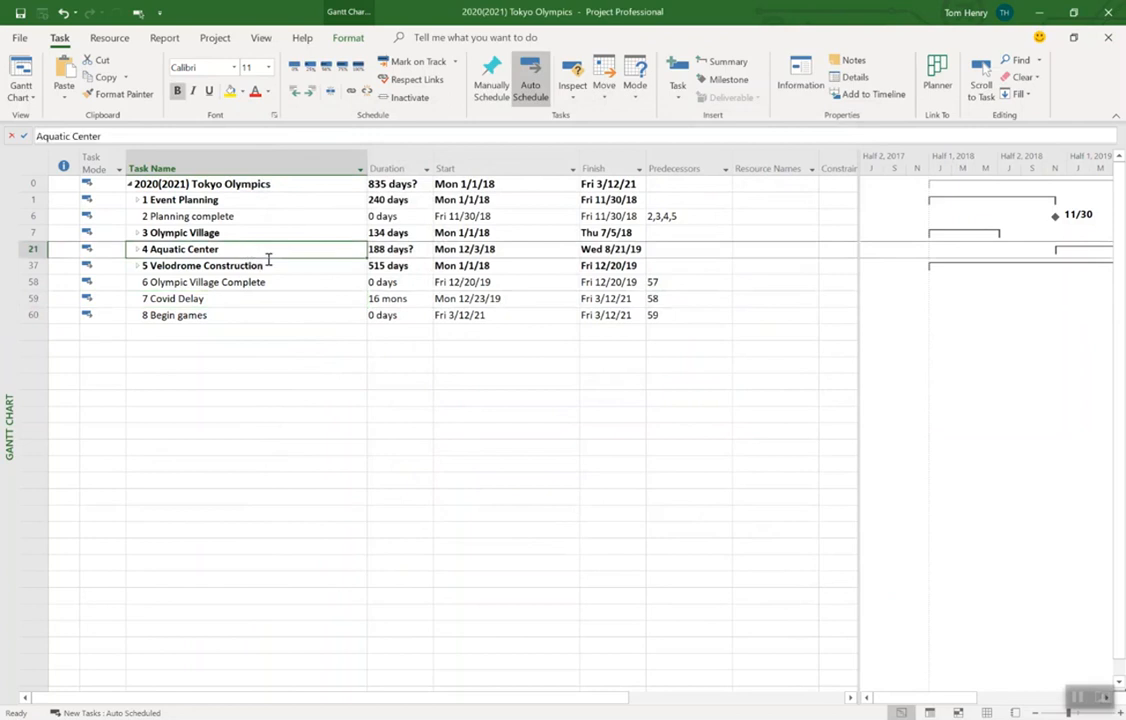
left_click(137, 250)
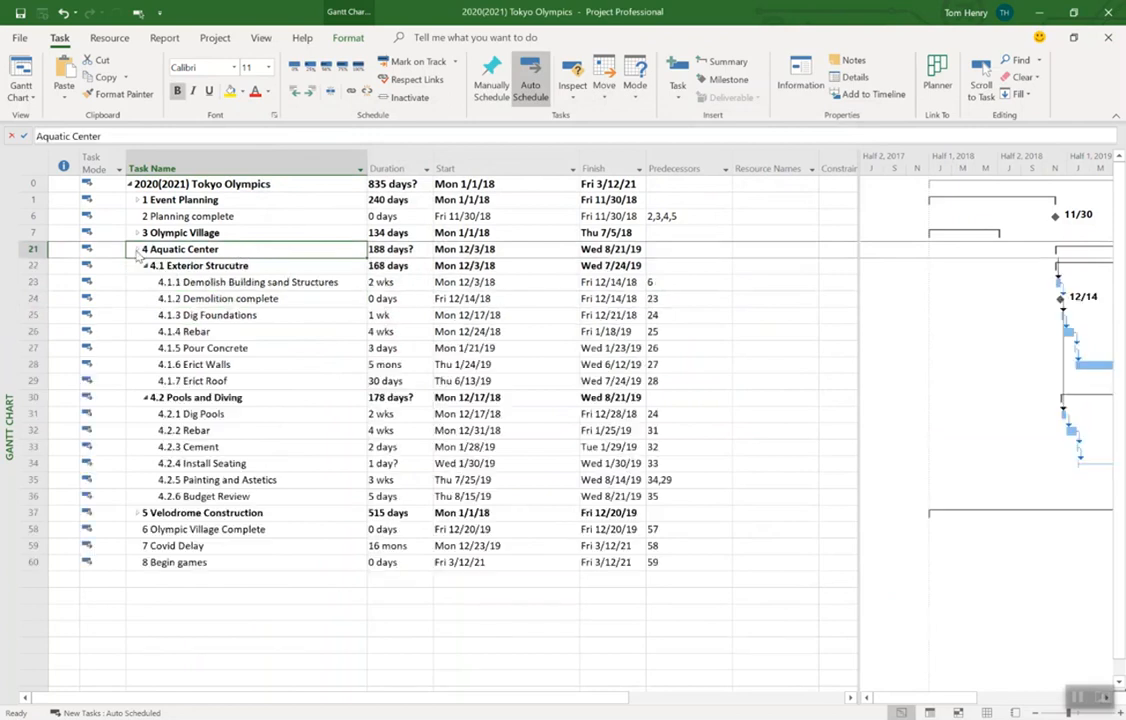
left_click(224, 331)
left_click(234, 413)
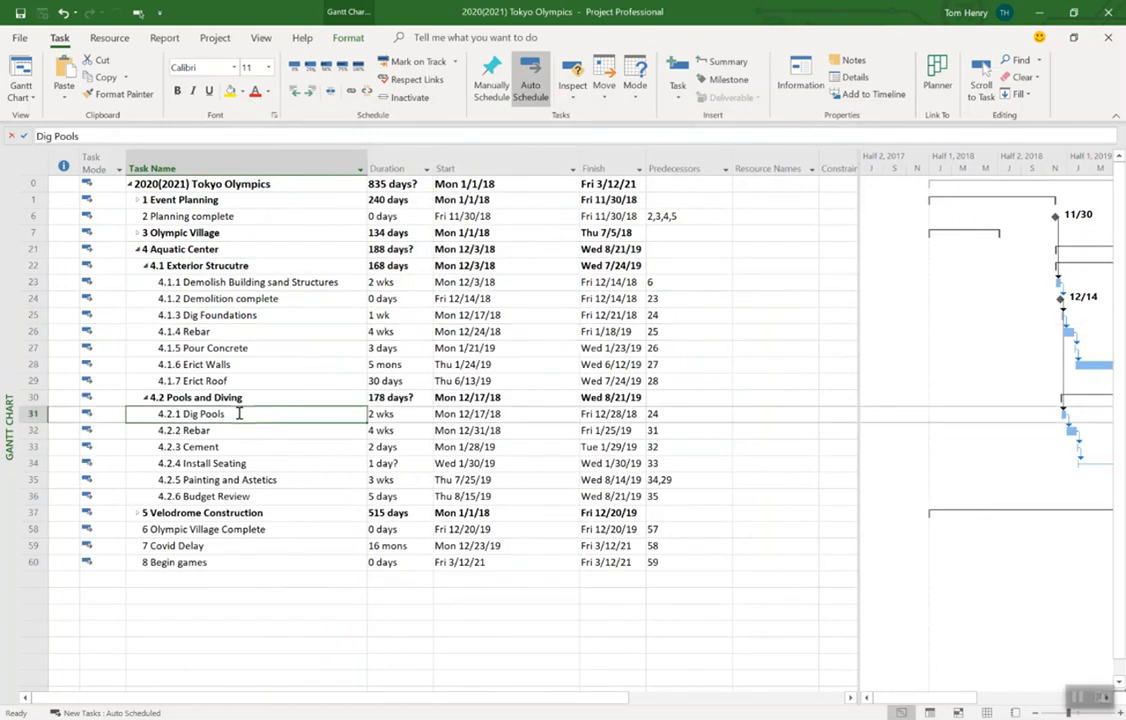
left_click(139, 14)
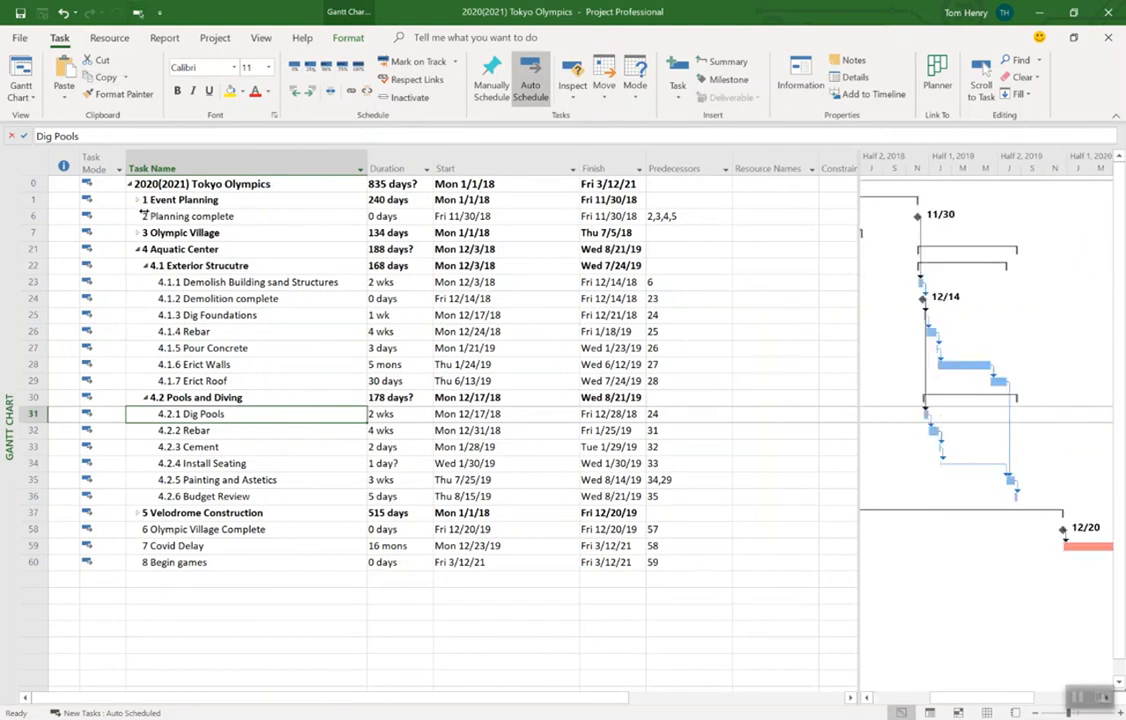
- Expand Event Planning, select the Logistics, Real Estate and Permits tasks, and scroll the Gantt chart to them
left_click(134, 200)
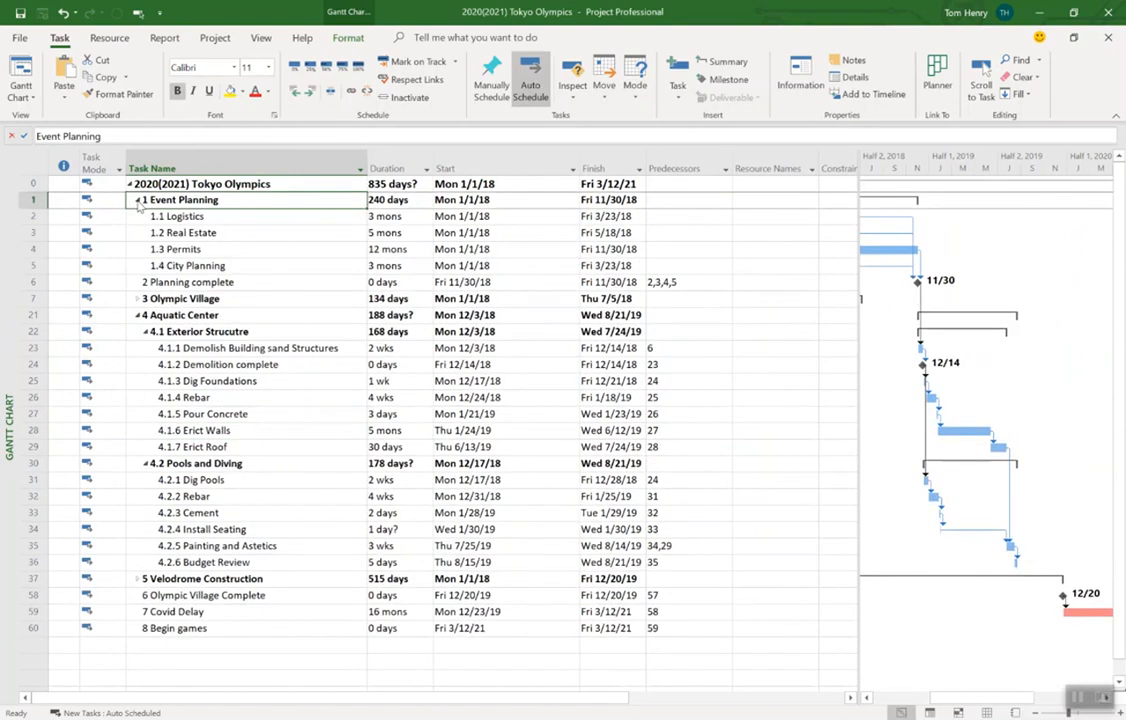
left_click_drag(170, 216, 195, 250)
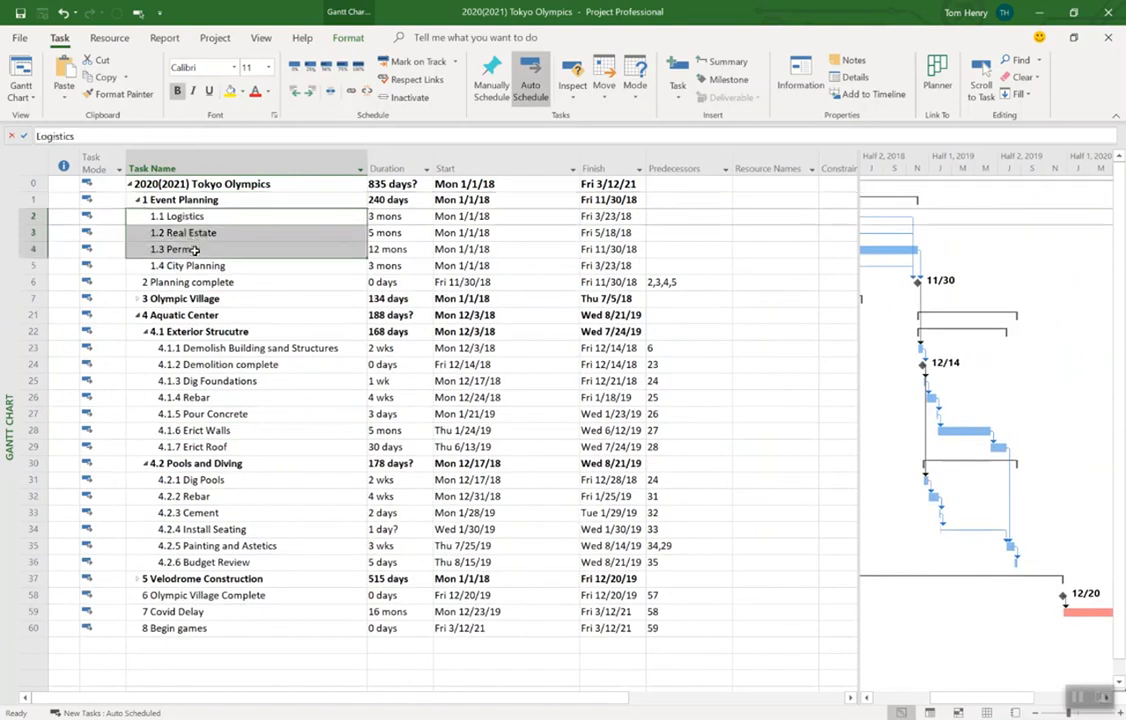
left_click(137, 15)
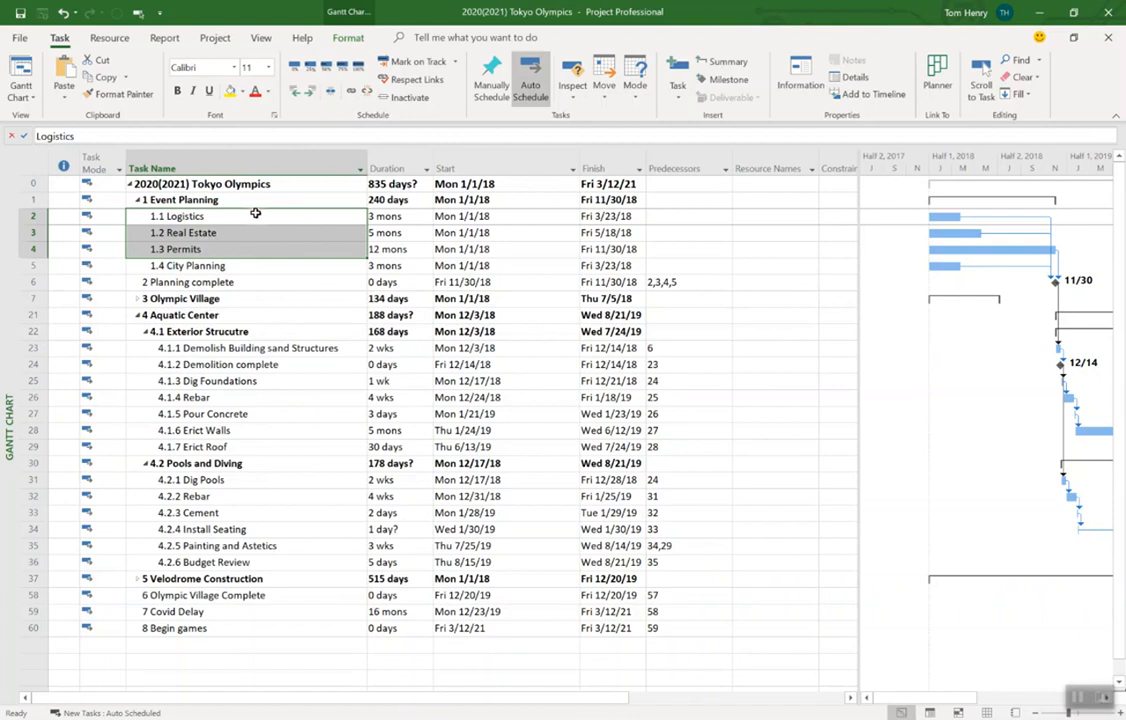
left_click(292, 334)
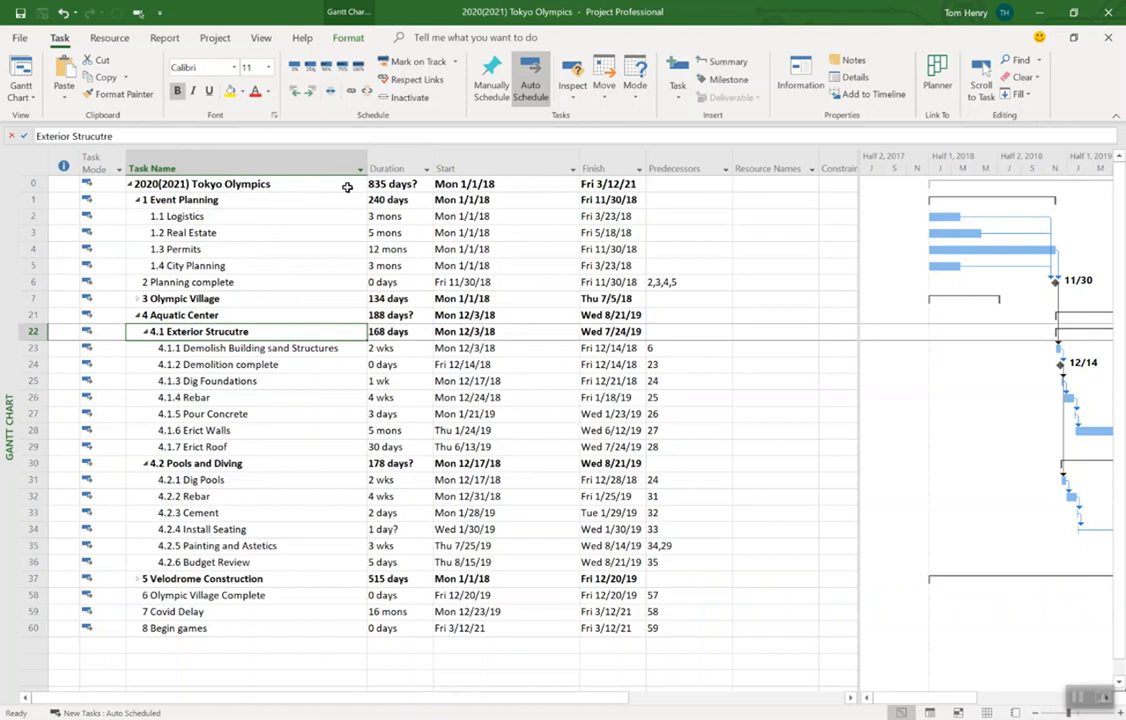
left_click(259, 187)
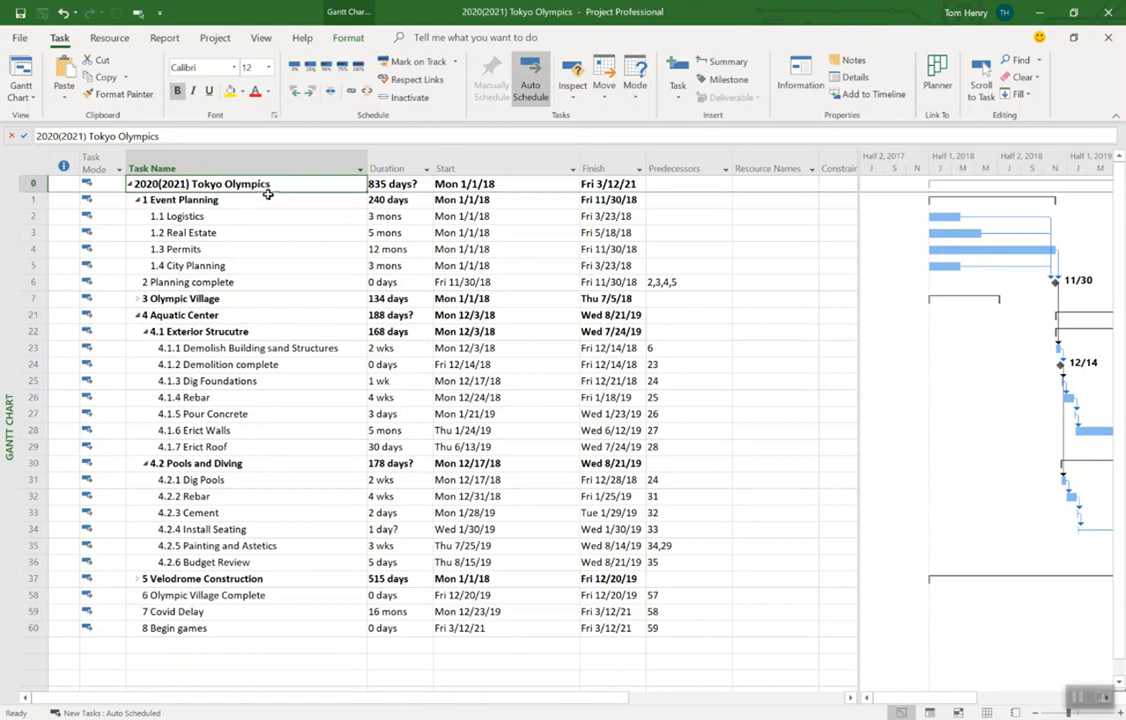
left_click(290, 284)
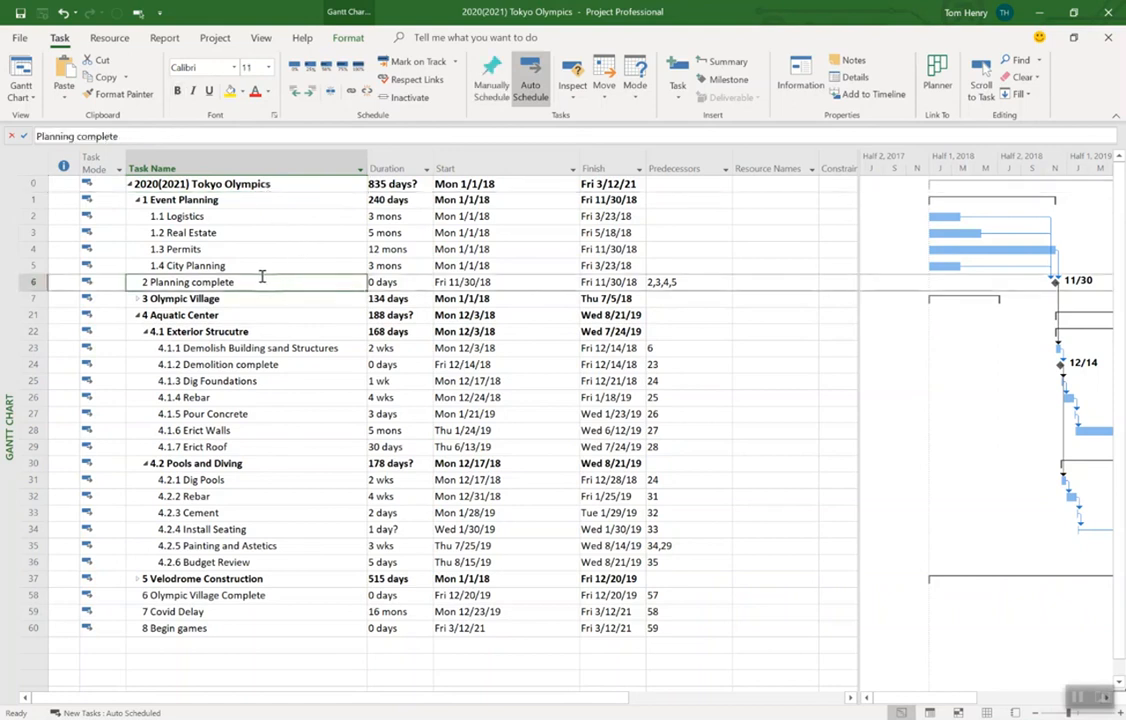
- Give all Summary Tasks a light green background color through the Text Styles
left_click(263, 39)
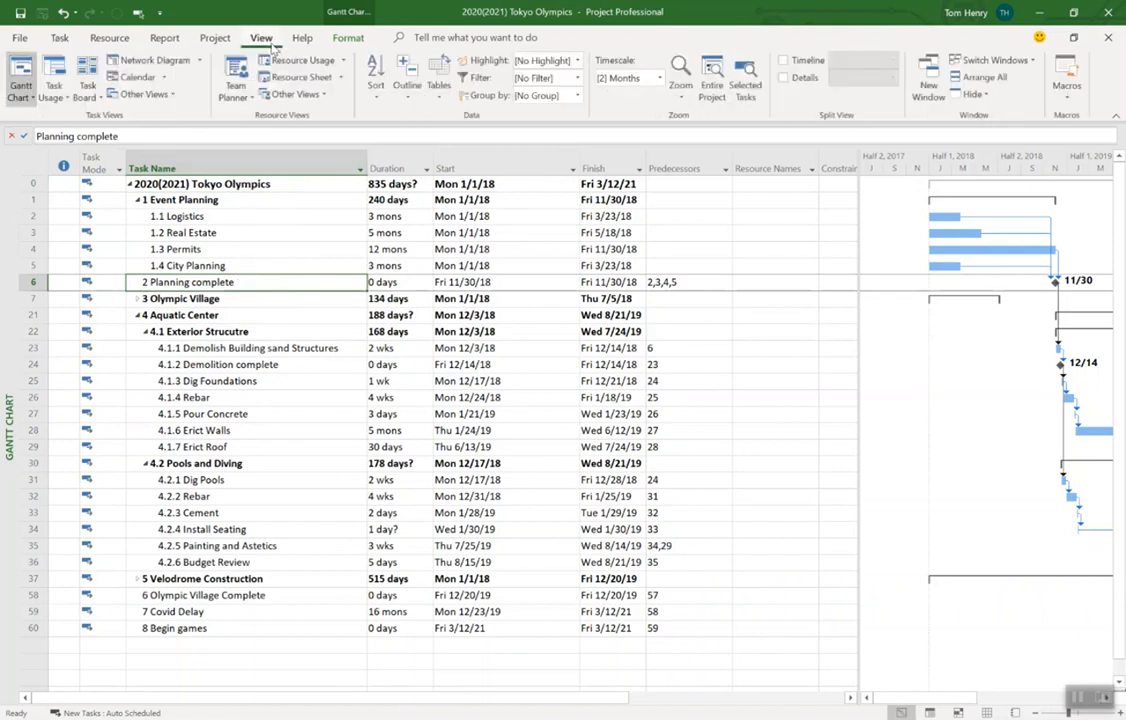
left_click(345, 39)
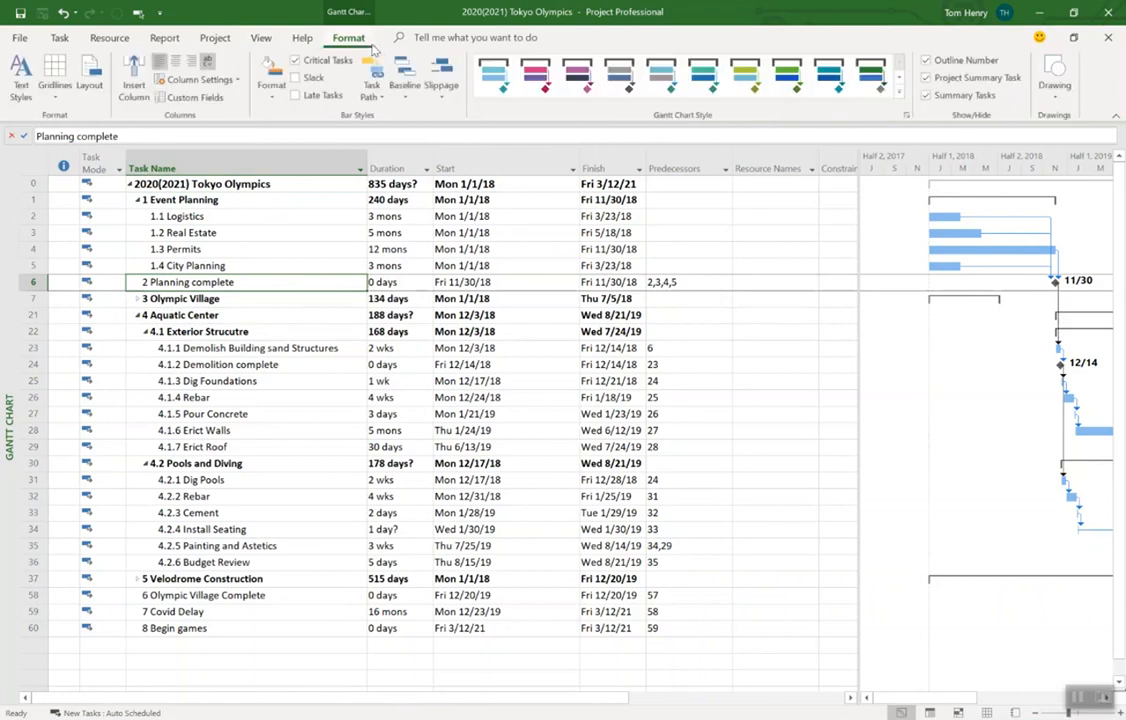
left_click(18, 70)
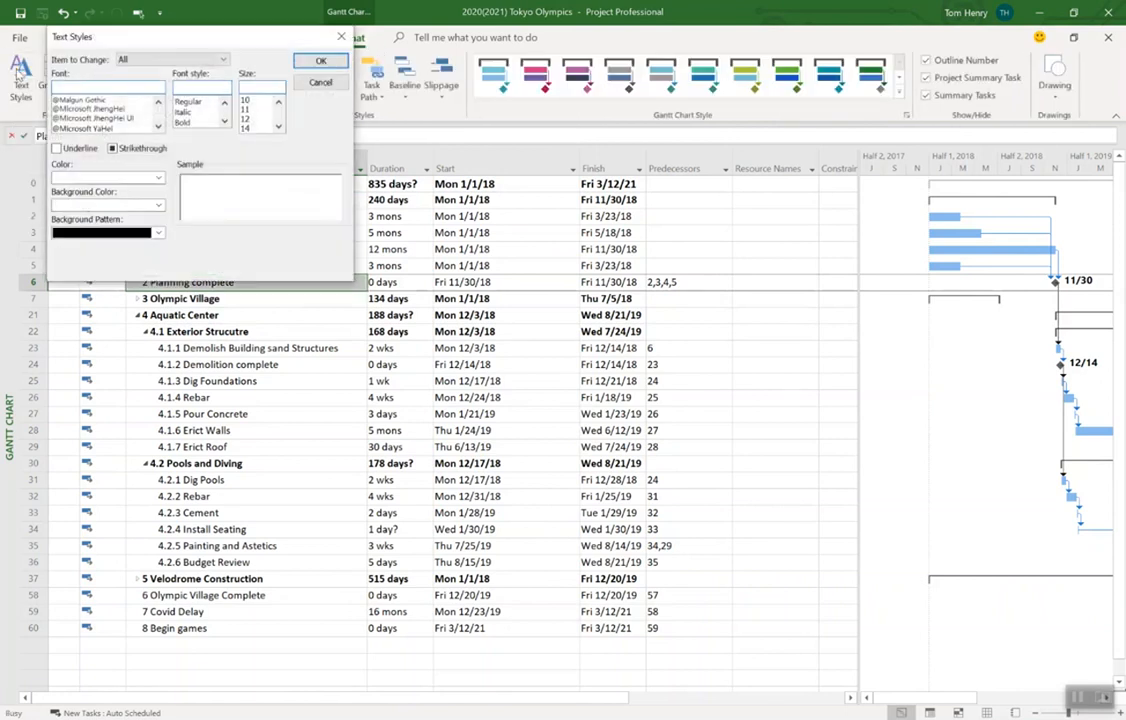
left_click_drag(175, 38, 539, 221)
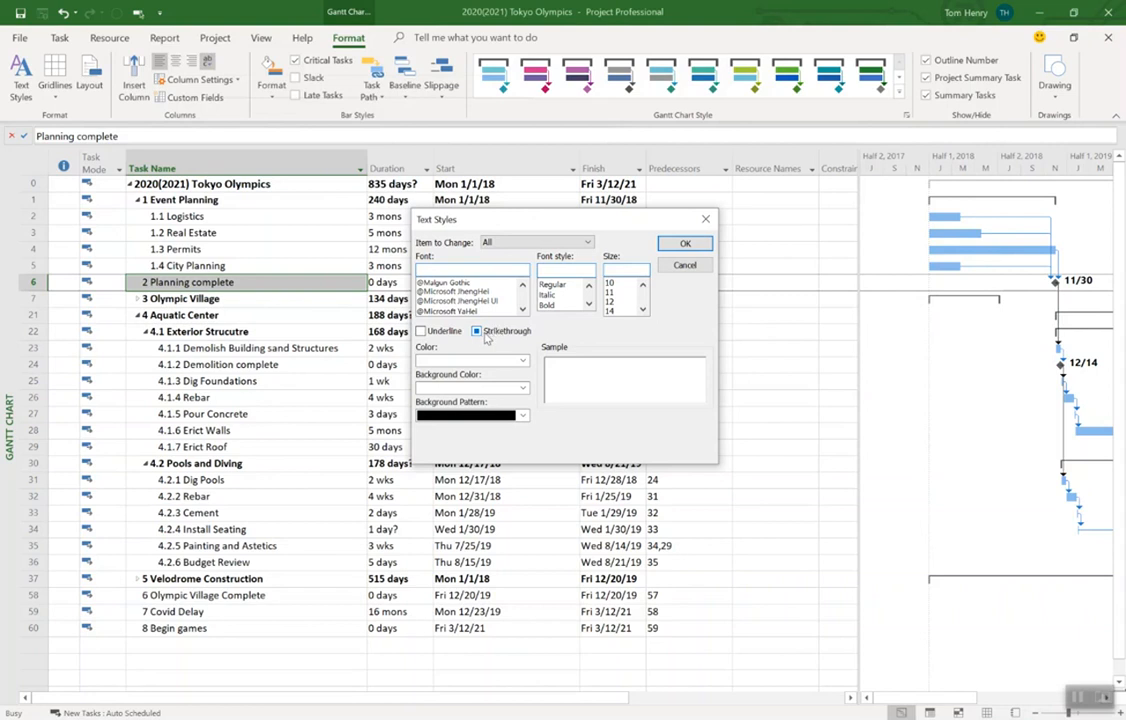
left_click(521, 243)
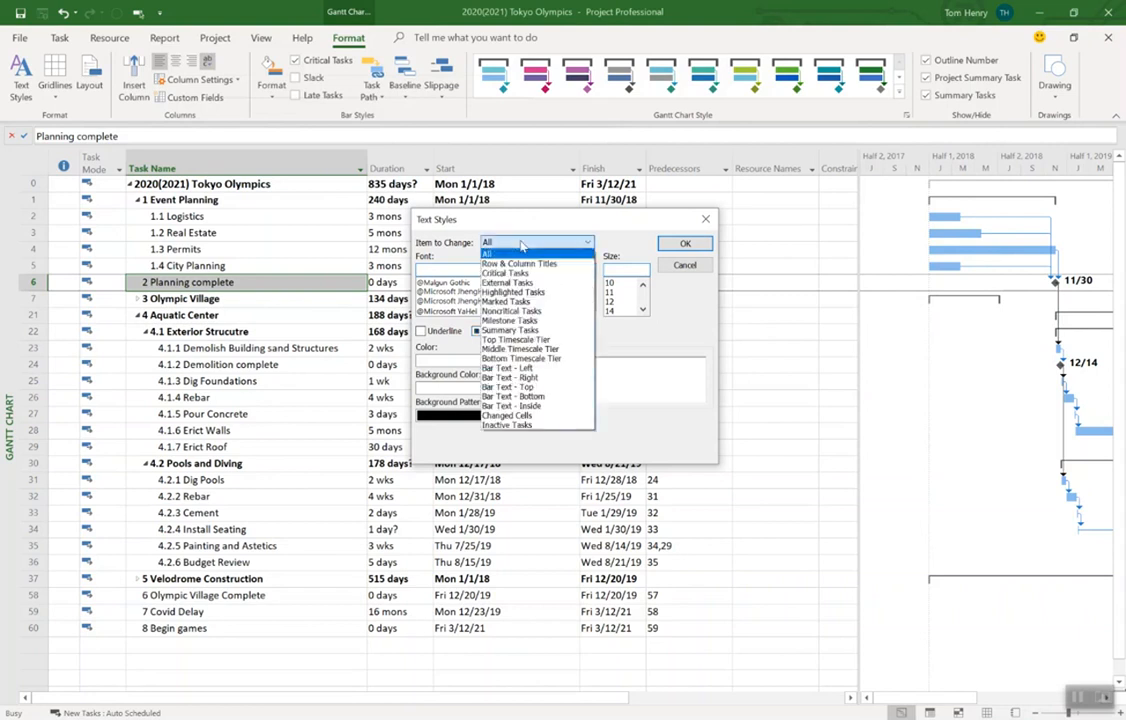
left_click(510, 330)
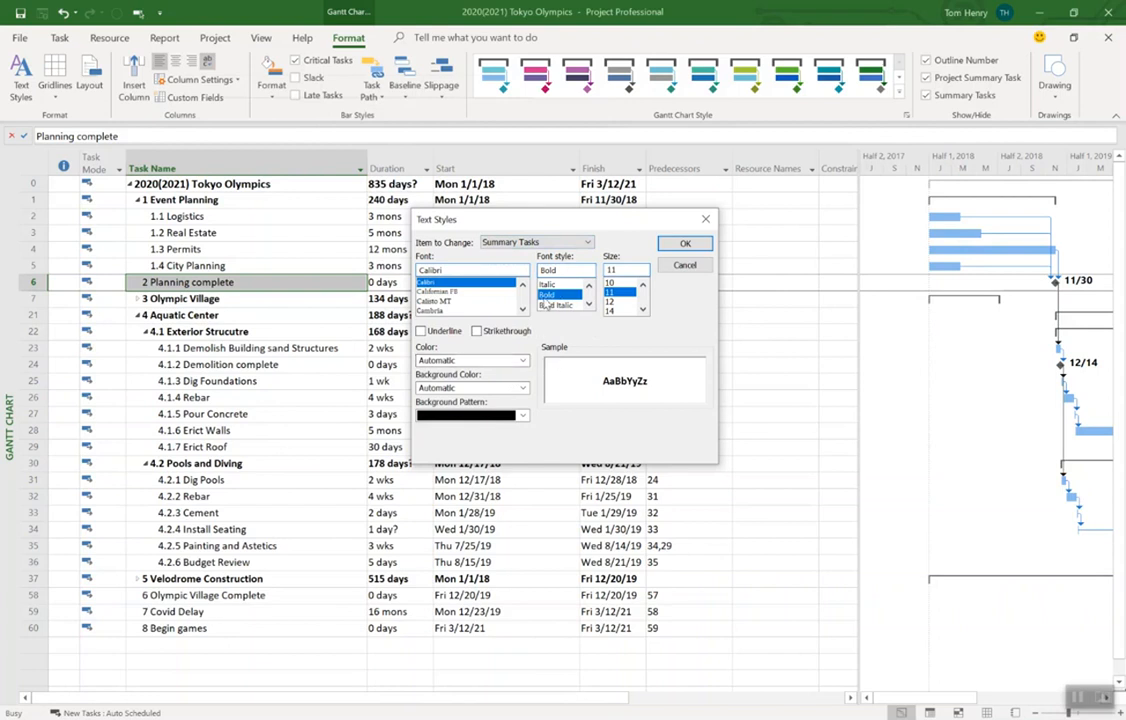
left_click(484, 390)
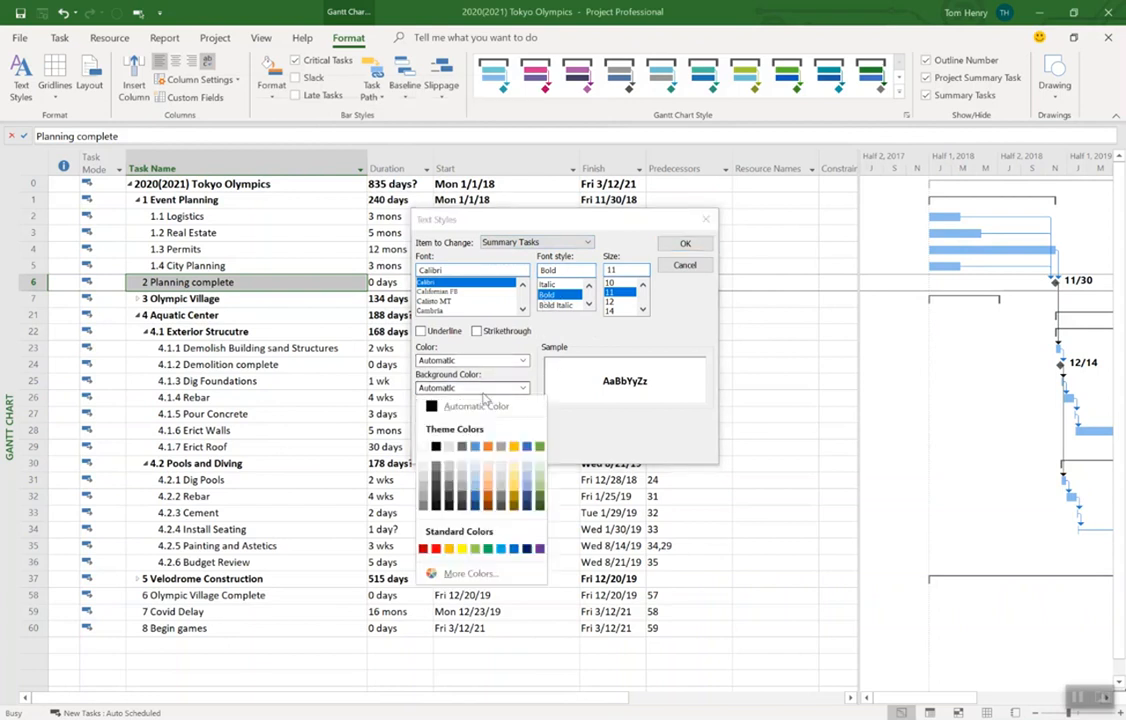
left_click(541, 474)
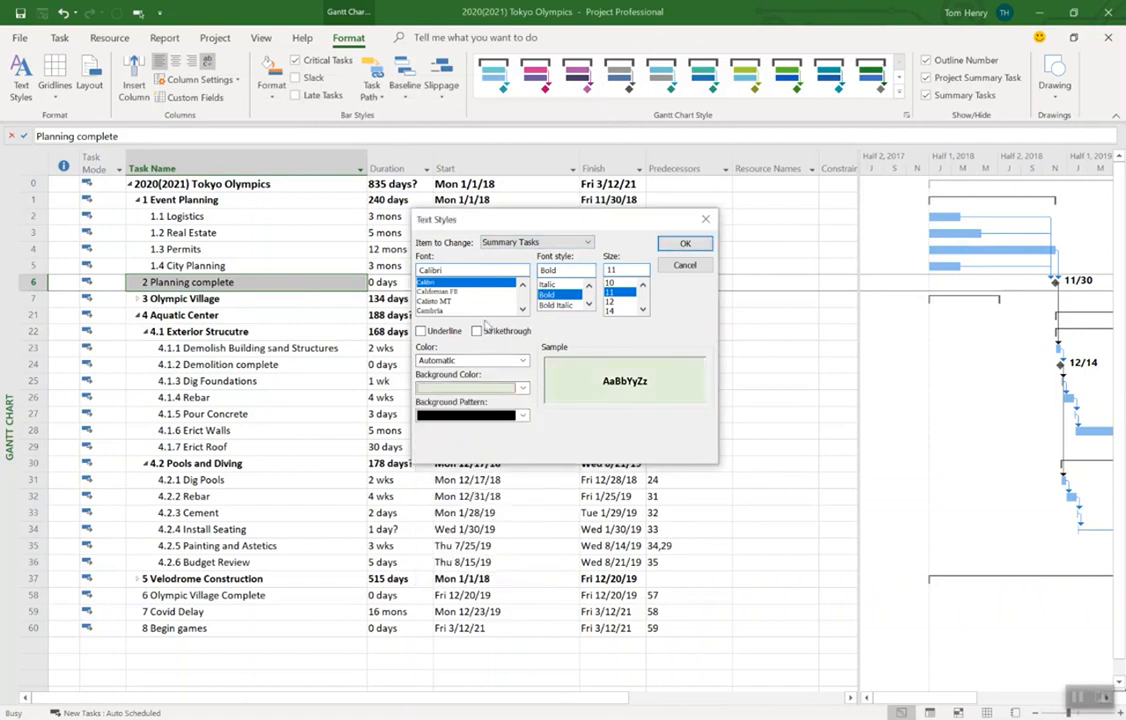
left_click(685, 243)
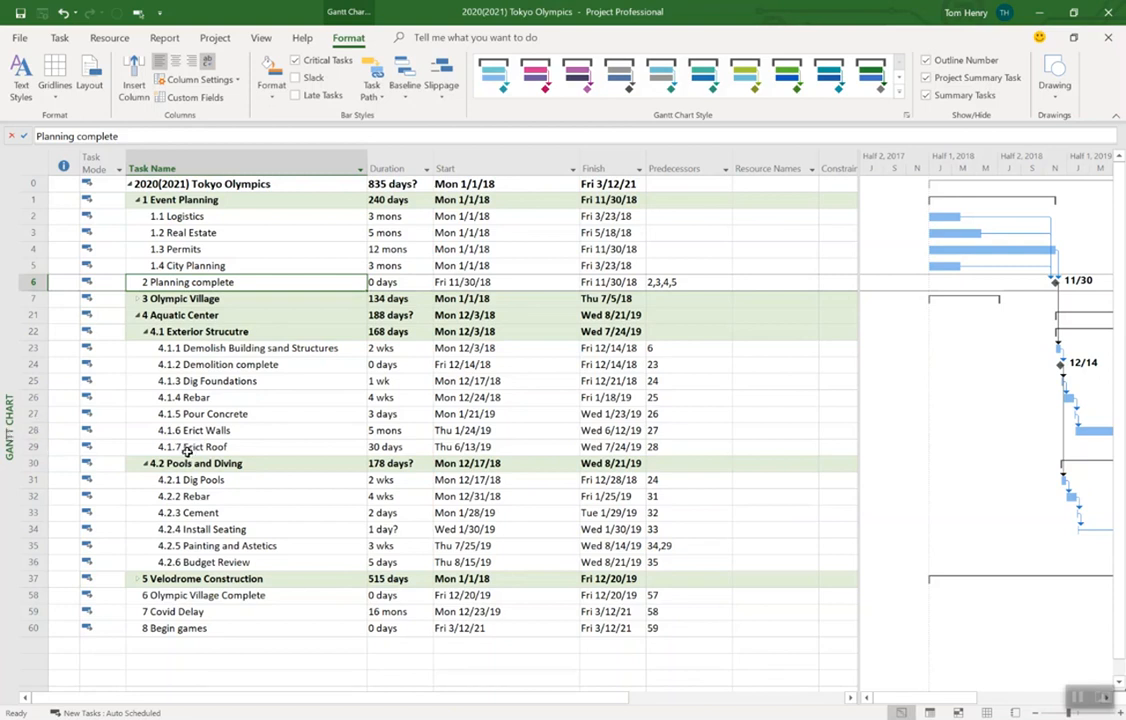
- Give all Milestone Tasks a blue font color through the Text Styles
left_click(17, 97)
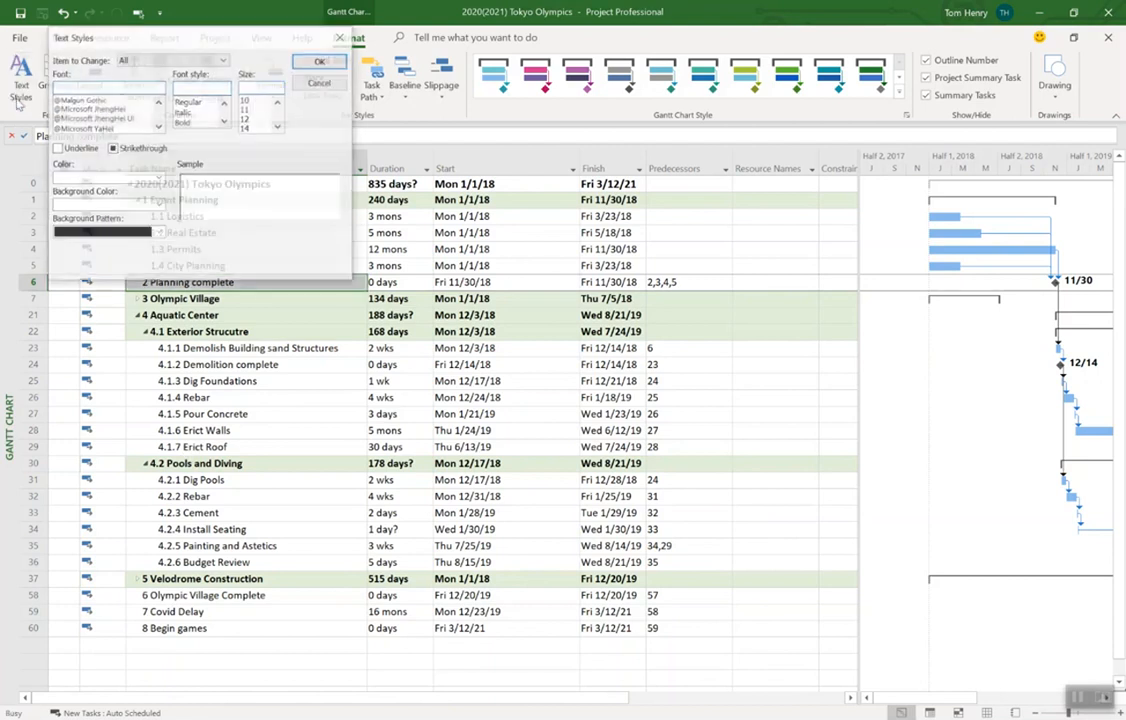
left_click_drag(188, 35, 536, 218)
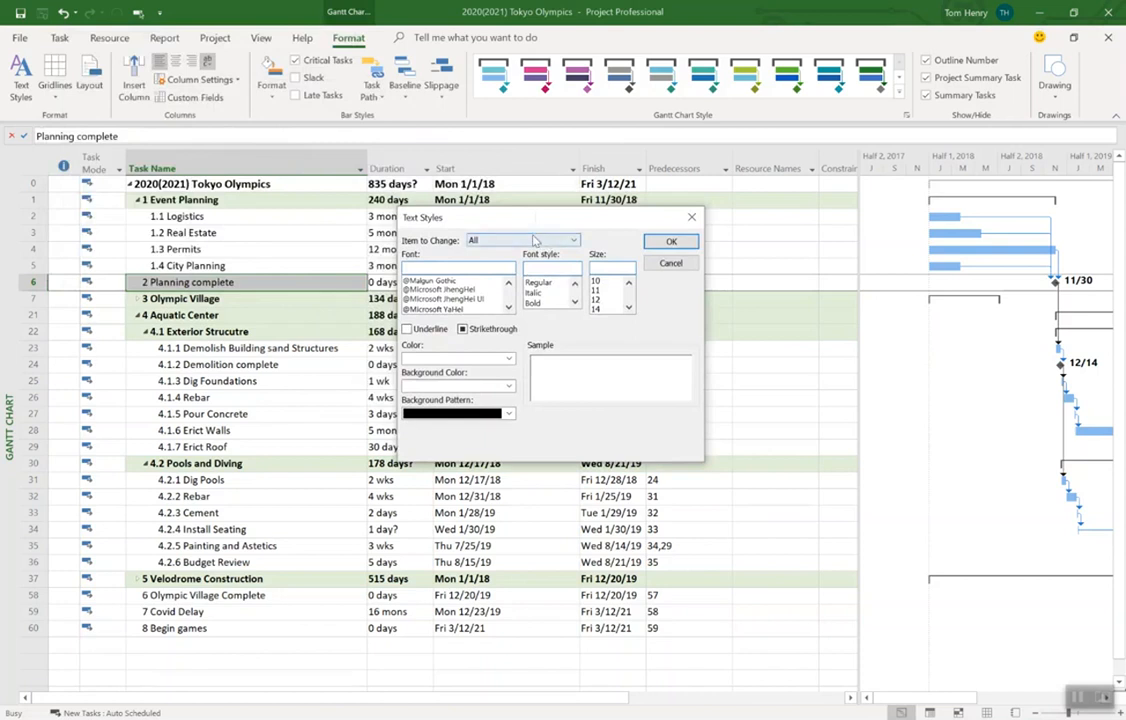
left_click(536, 240)
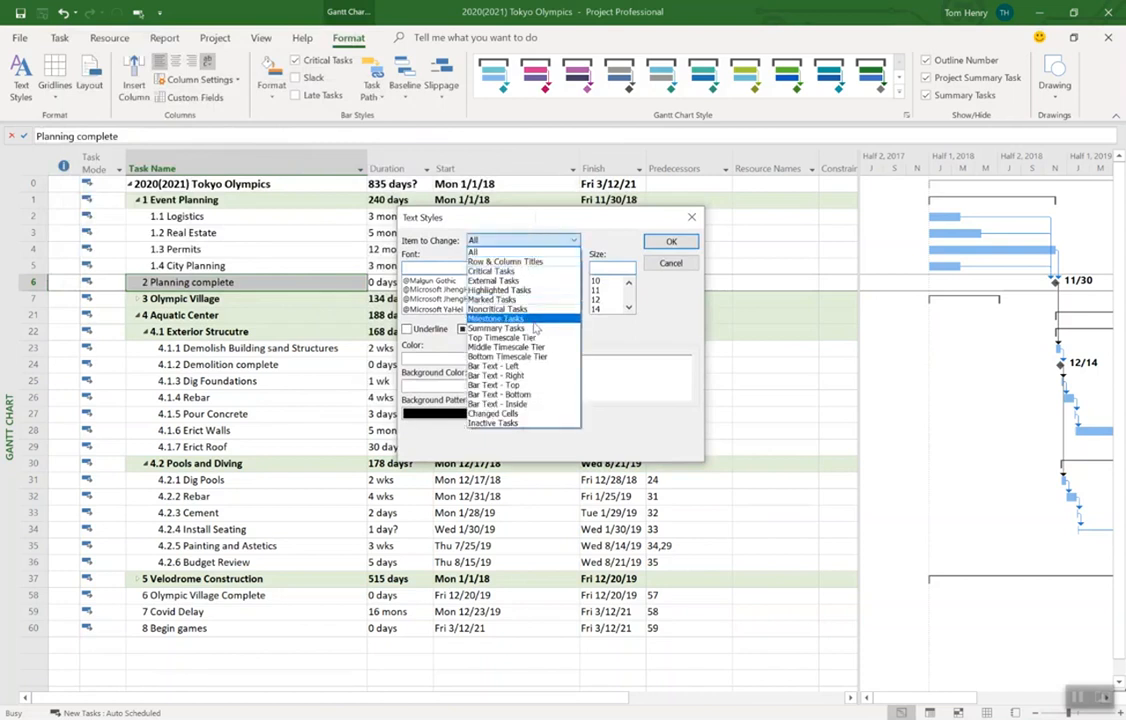
left_click(534, 320)
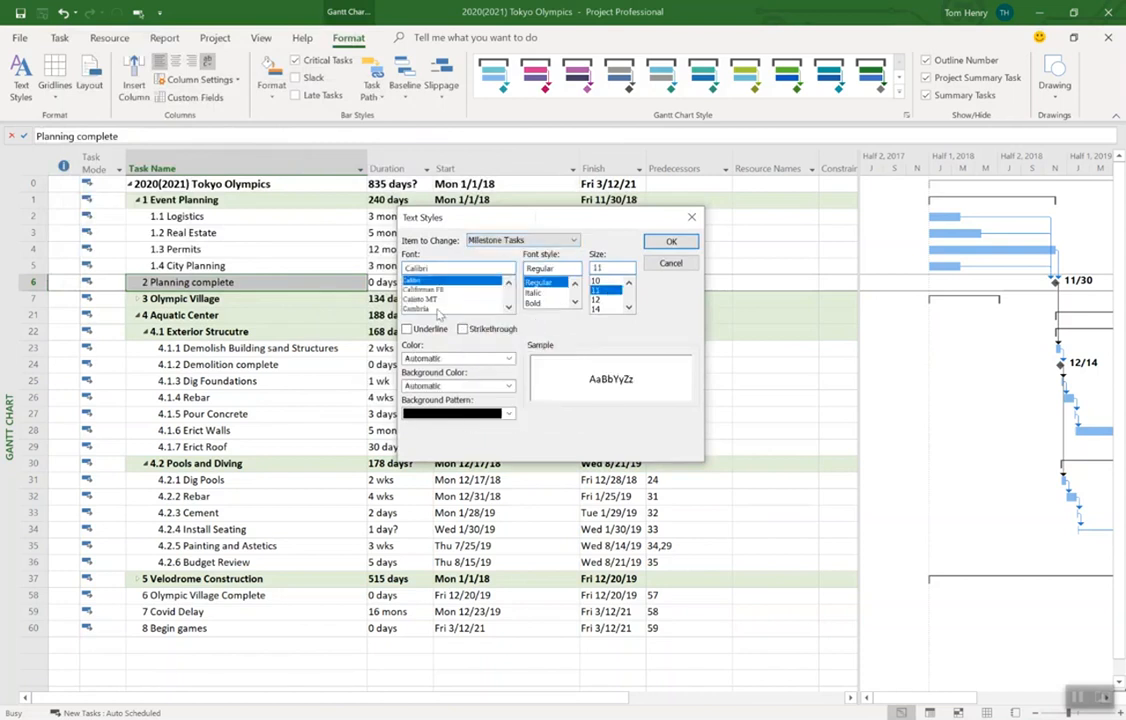
left_click(480, 359)
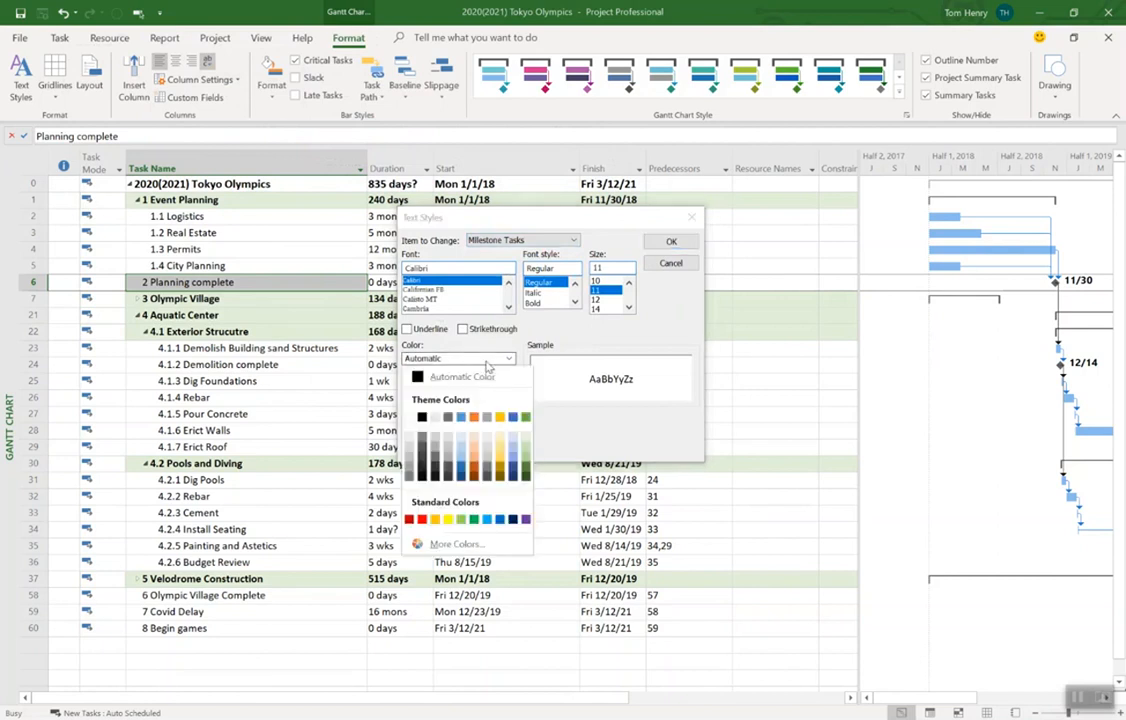
left_click(461, 470)
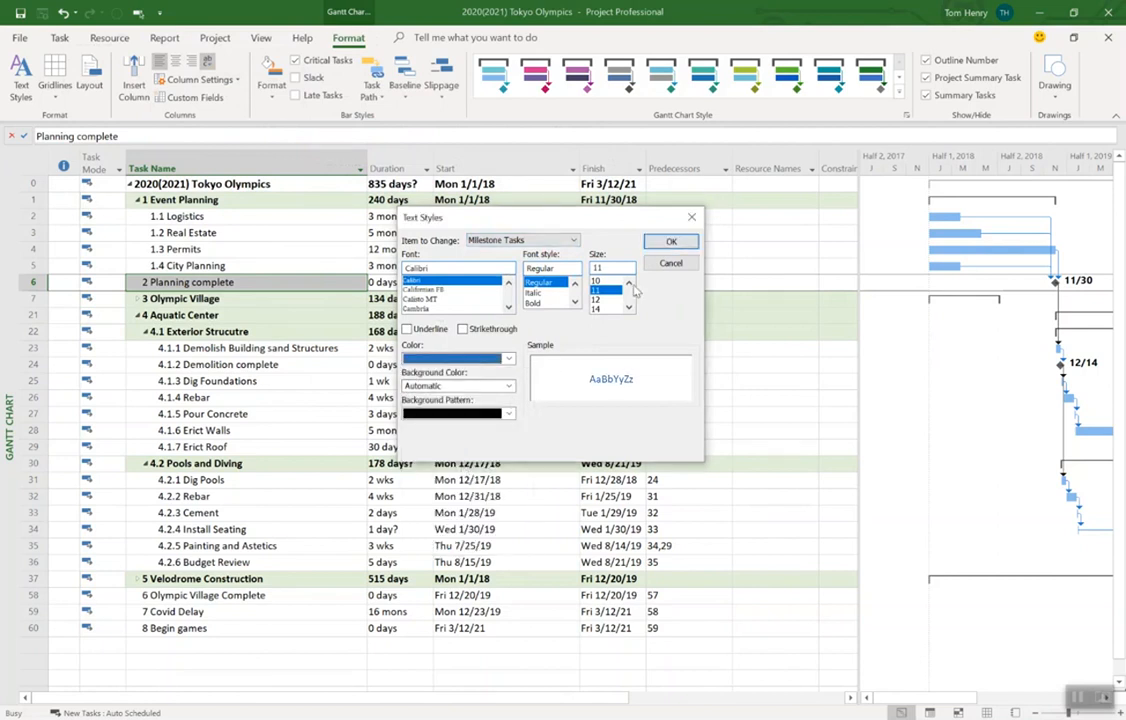
left_click(671, 242)
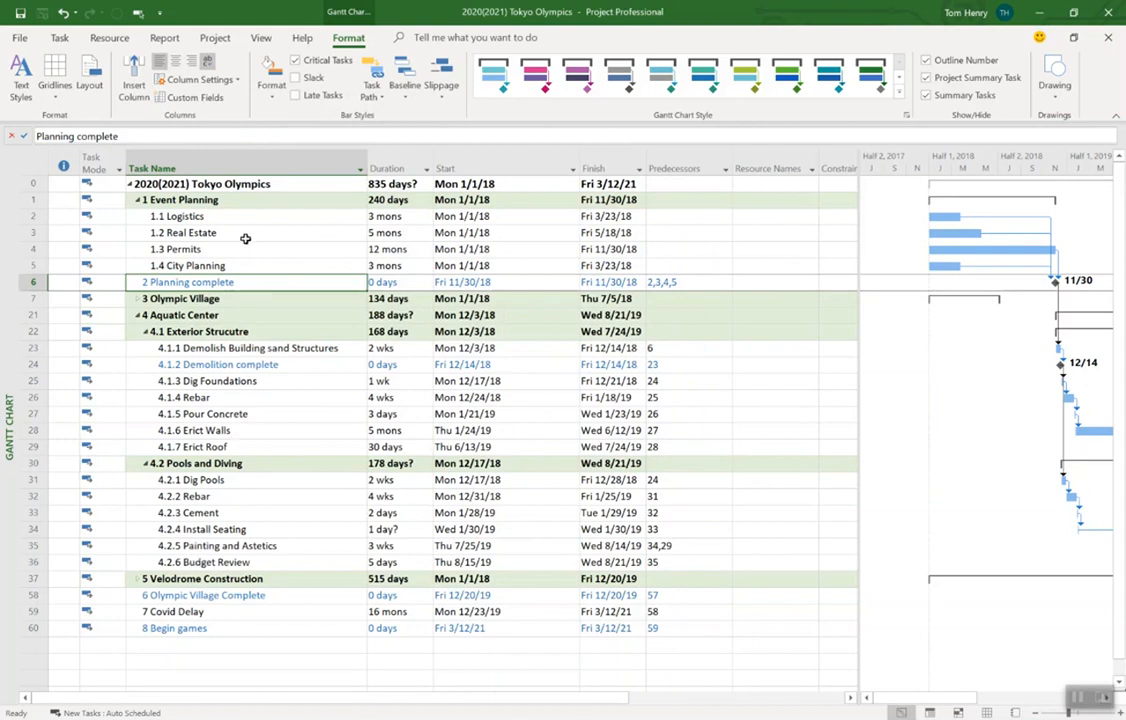
left_click(246, 200)
left_click(246, 217)
left_click(248, 233)
left_click(250, 251)
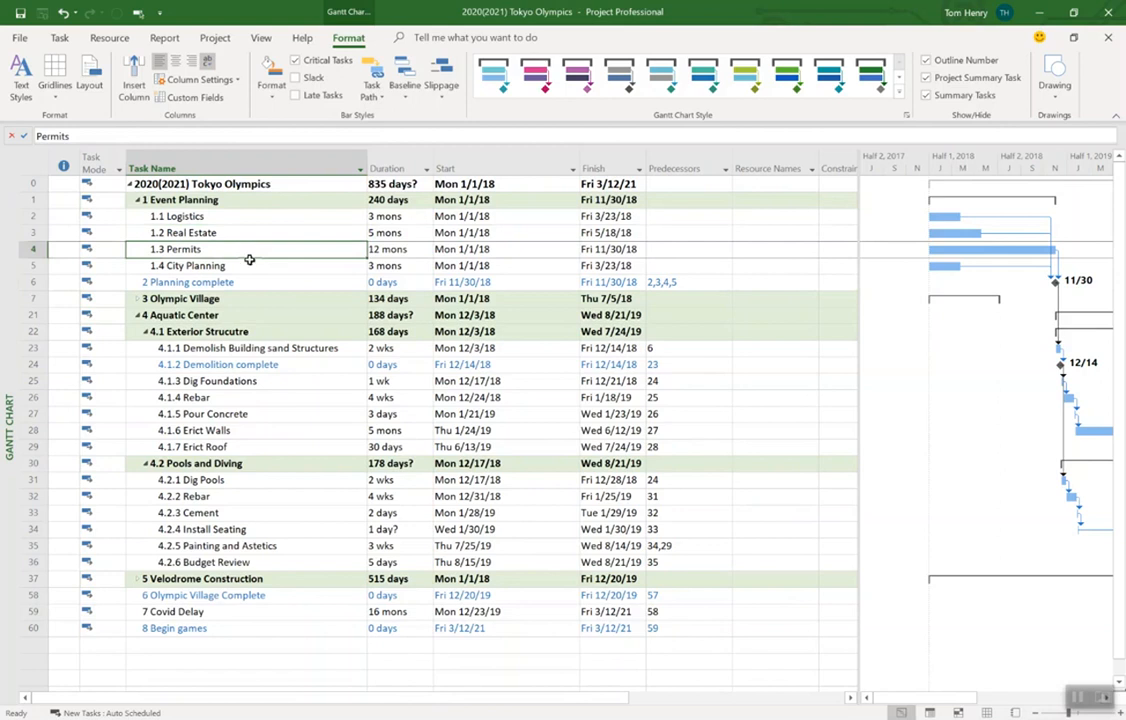
left_click(245, 287)
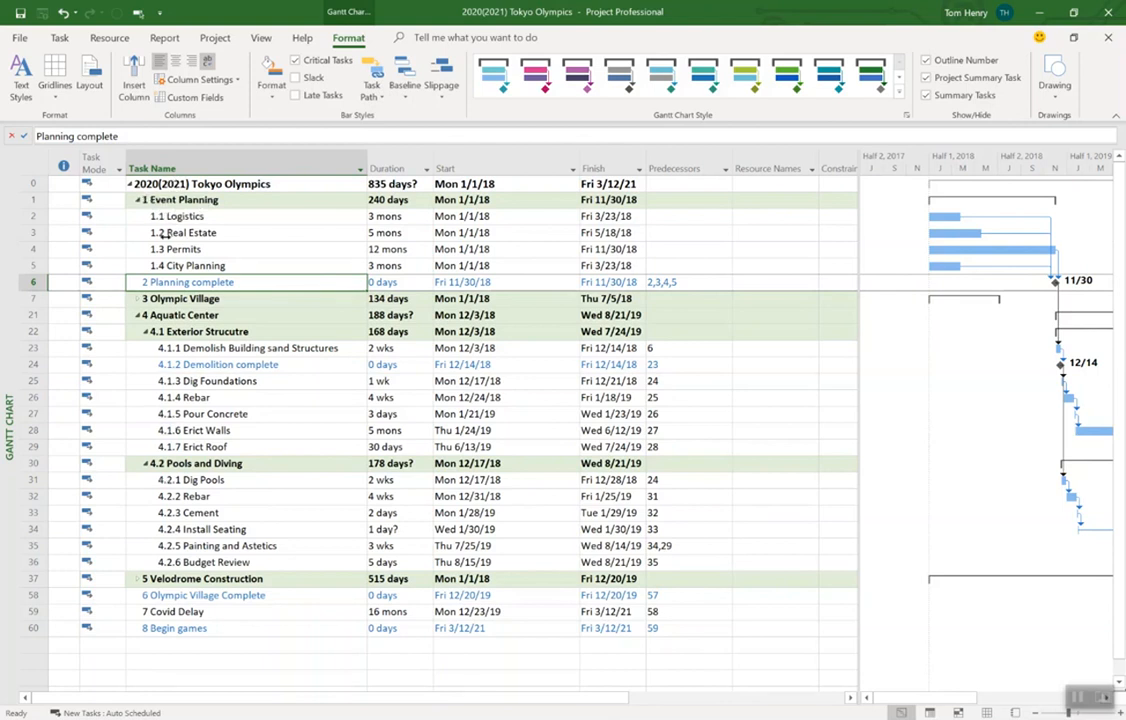
left_click(163, 185)
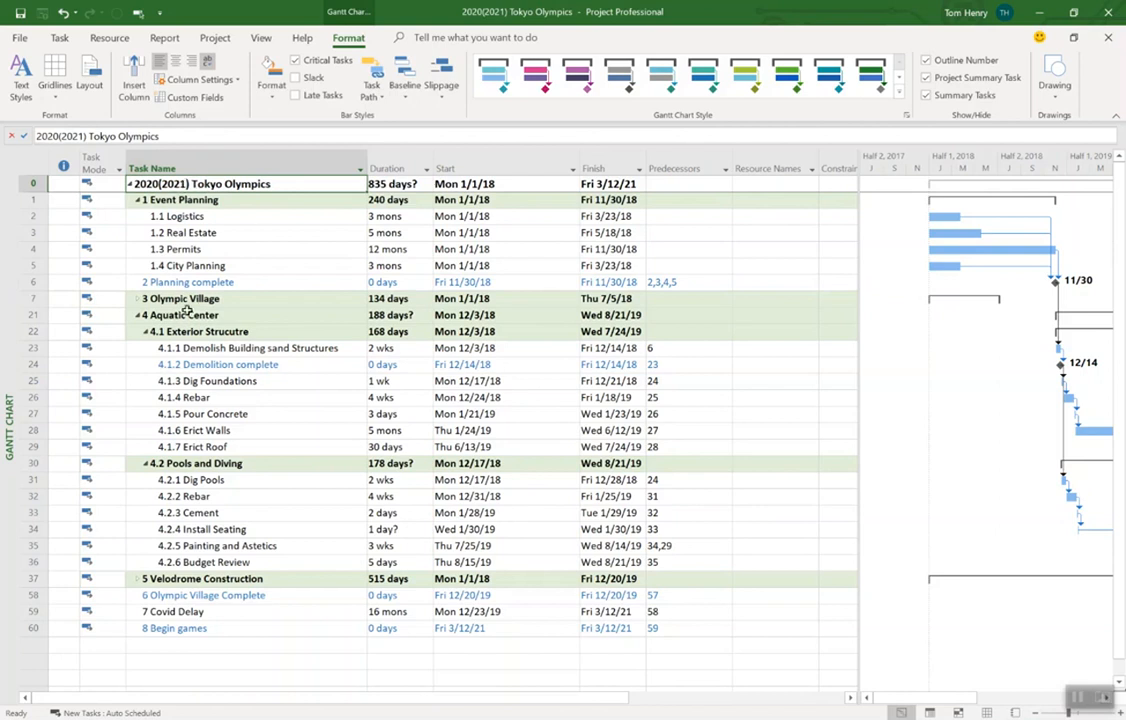
left_click(199, 398)
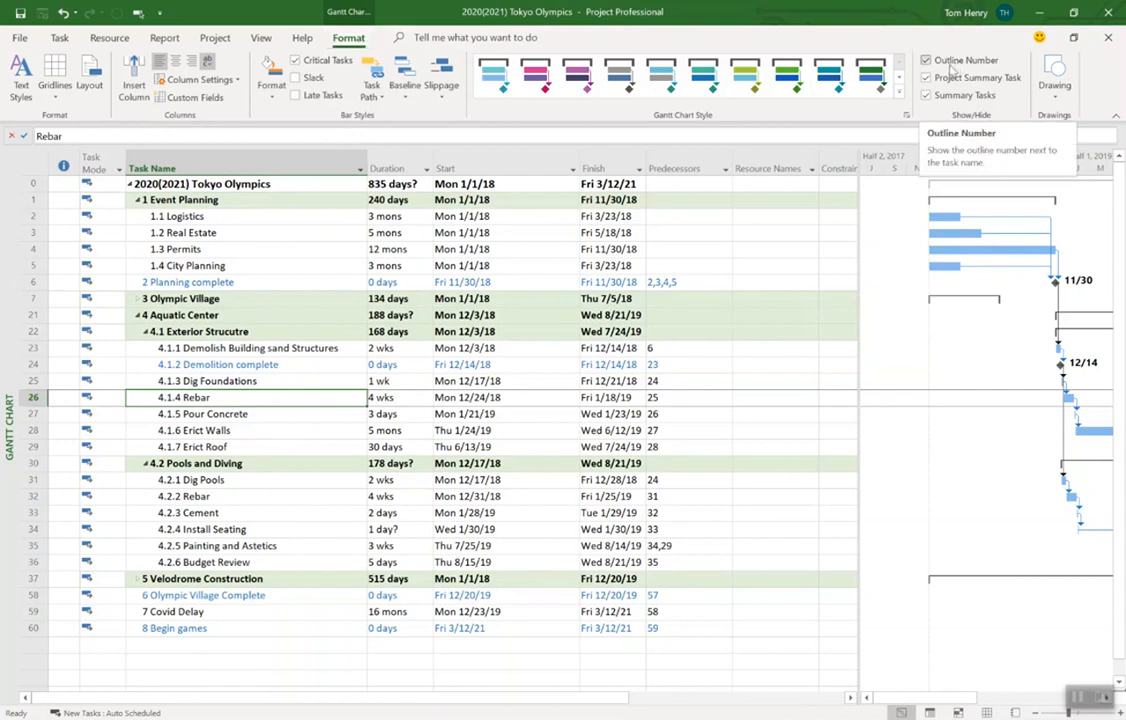
- Hide the outline numbers in front of the task names and show them again
left_click(926, 62)
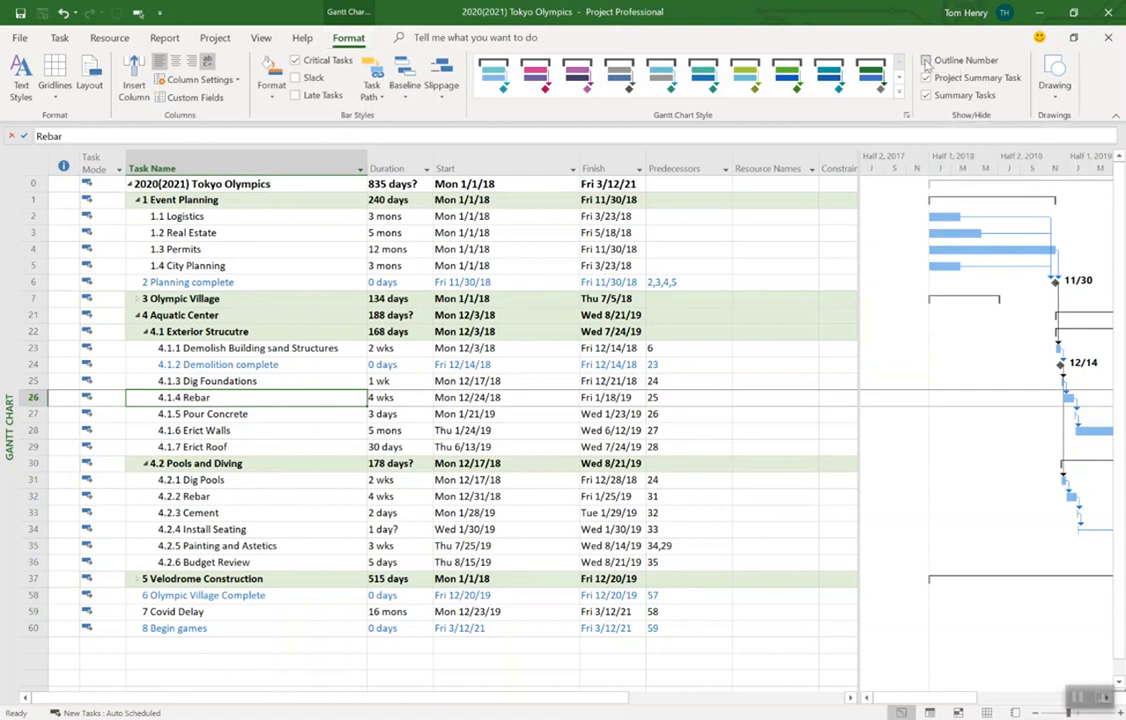
left_click(926, 62)
left_click(926, 62)
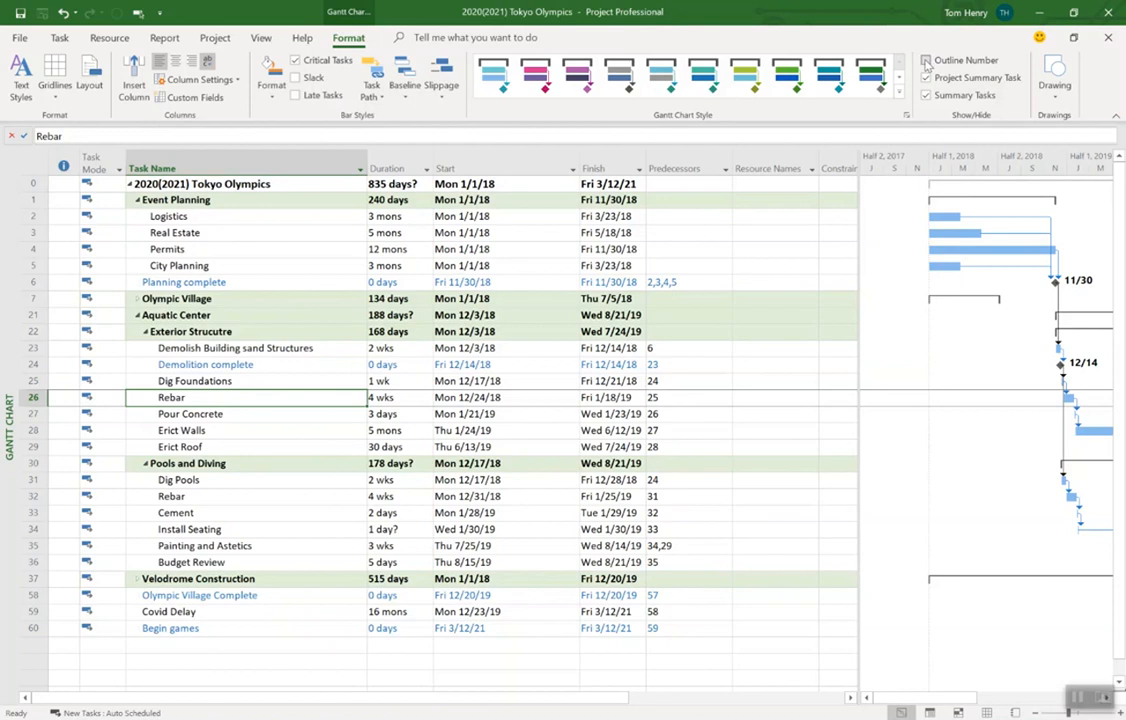
left_click(926, 62)
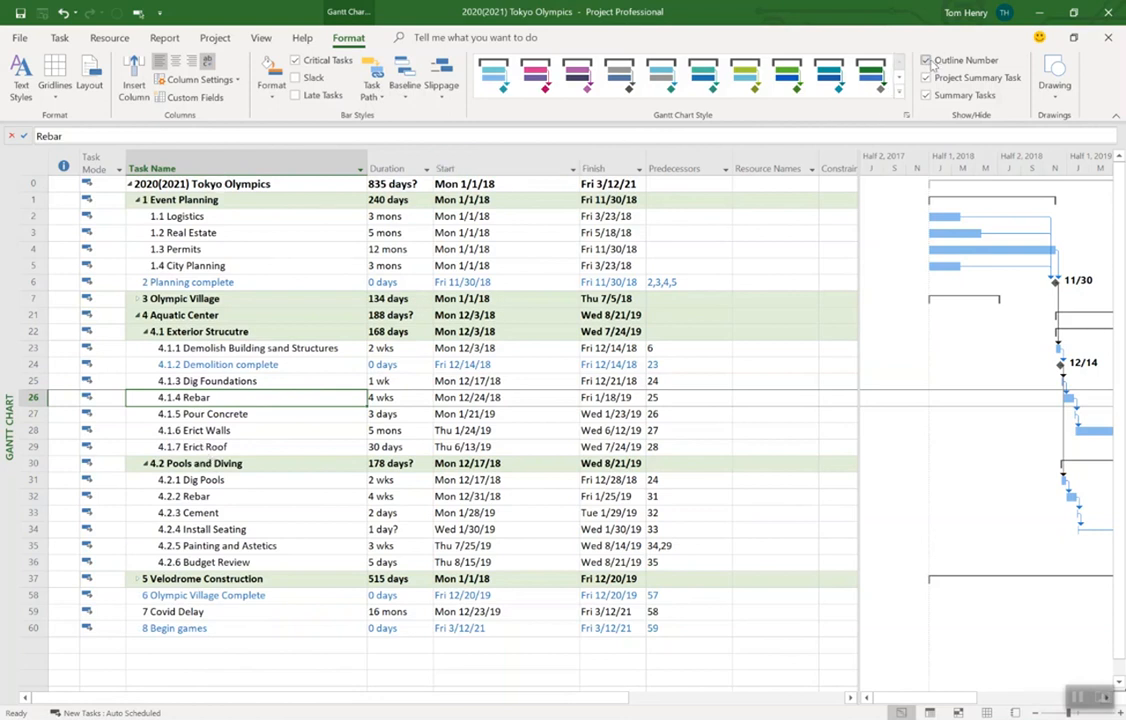
- Insert an Outline Number column before the Task Name column and narrow it to fit beside the task names
left_click(172, 158)
right_click(172, 158)
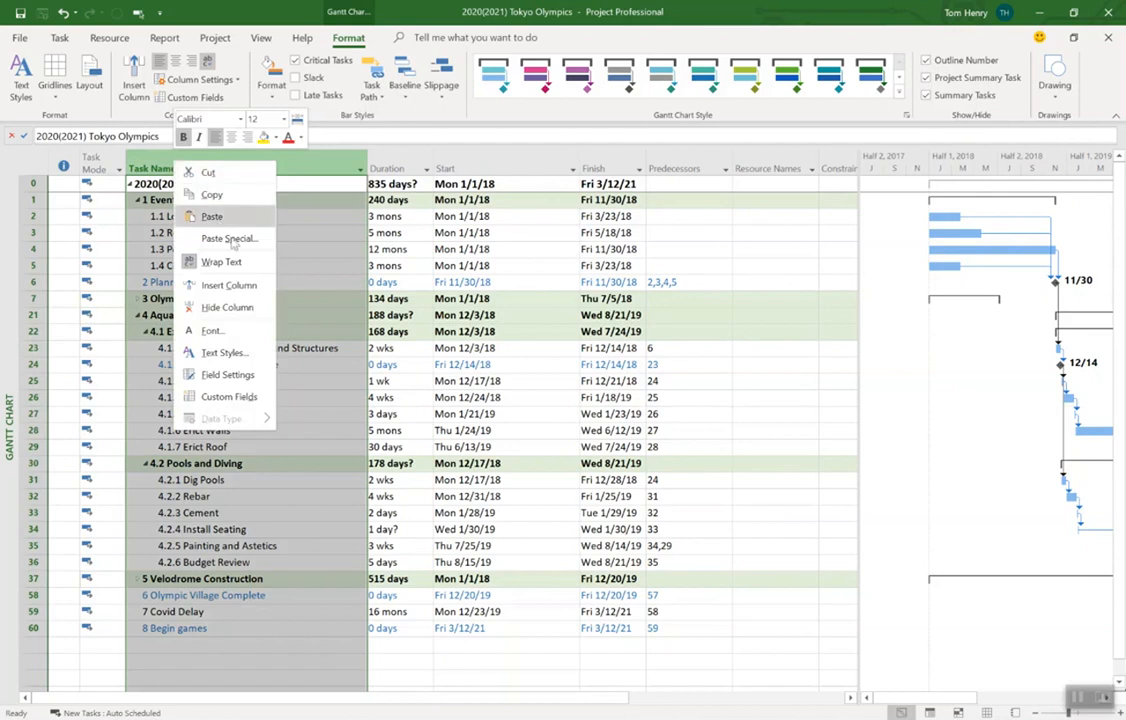
left_click(252, 291)
type("outline Code1")
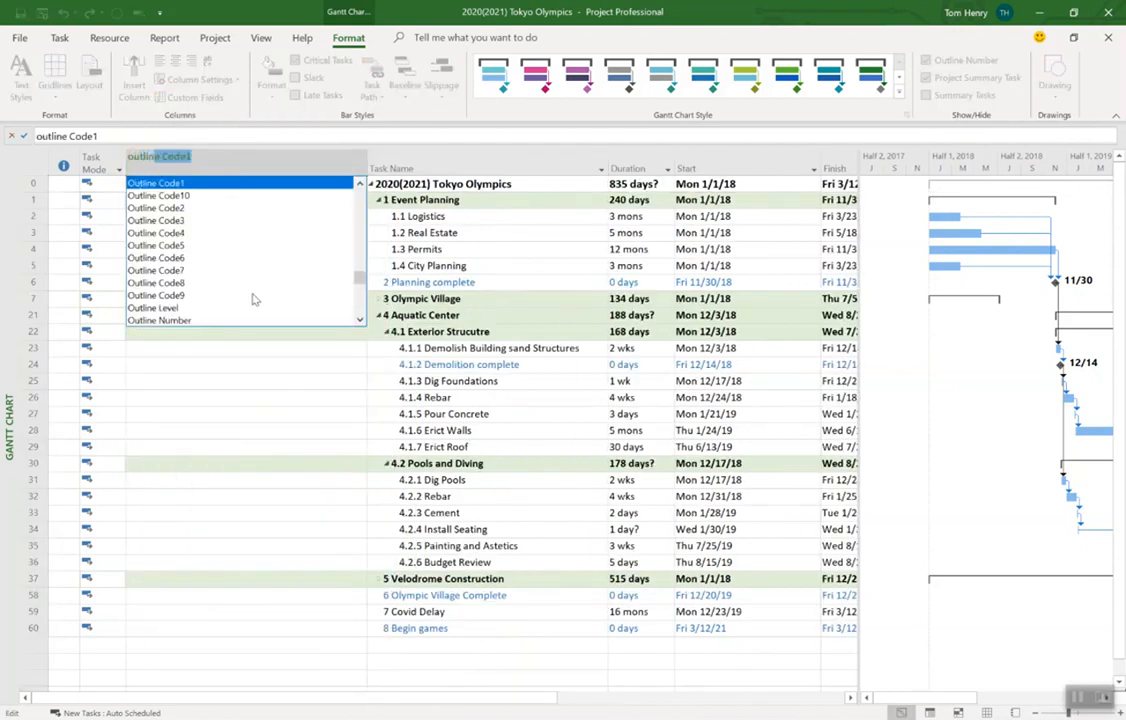
left_click(160, 320)
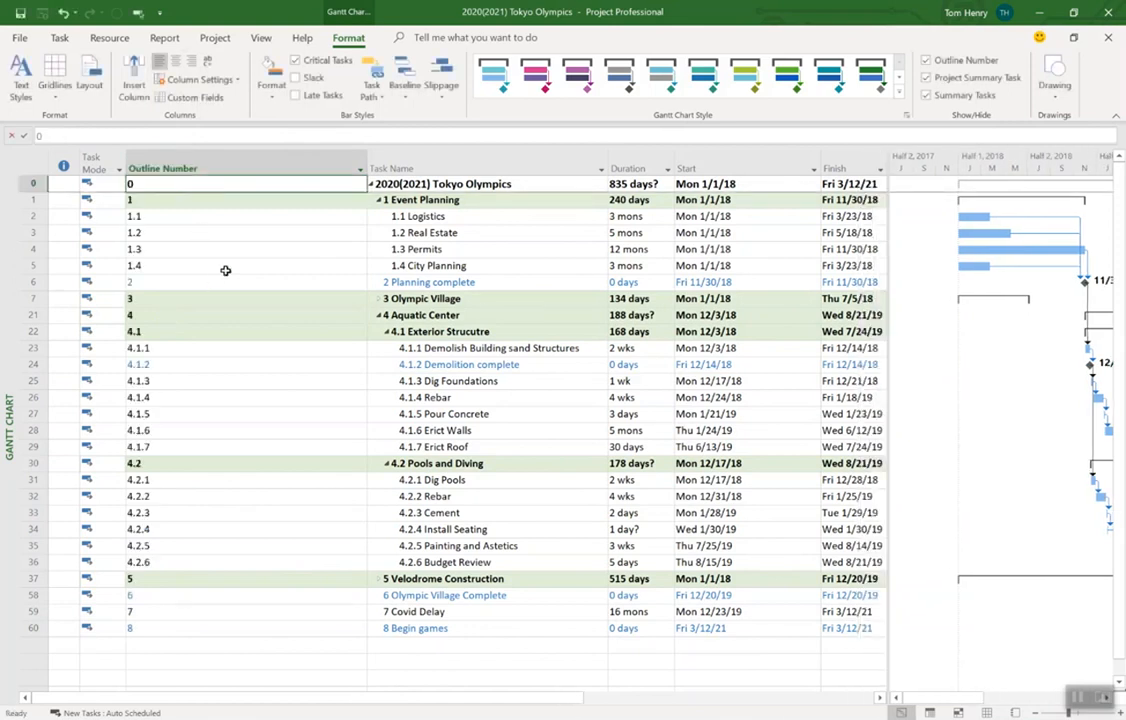
left_click(280, 248)
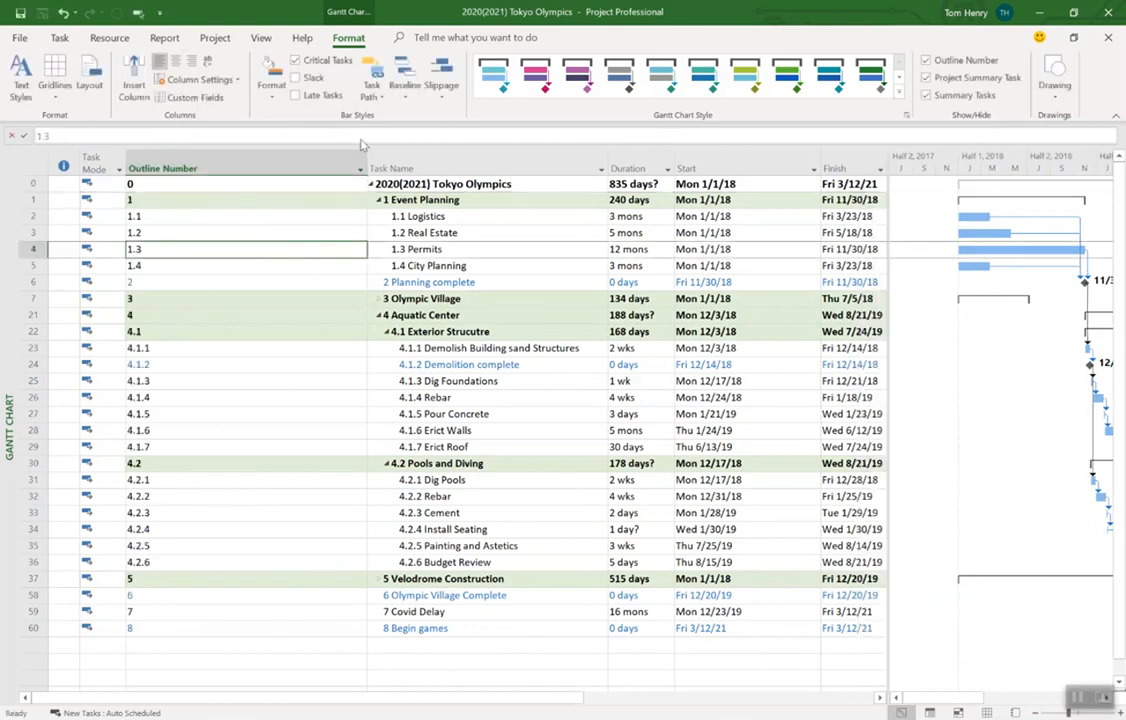
left_click_drag(366, 167, 168, 170)
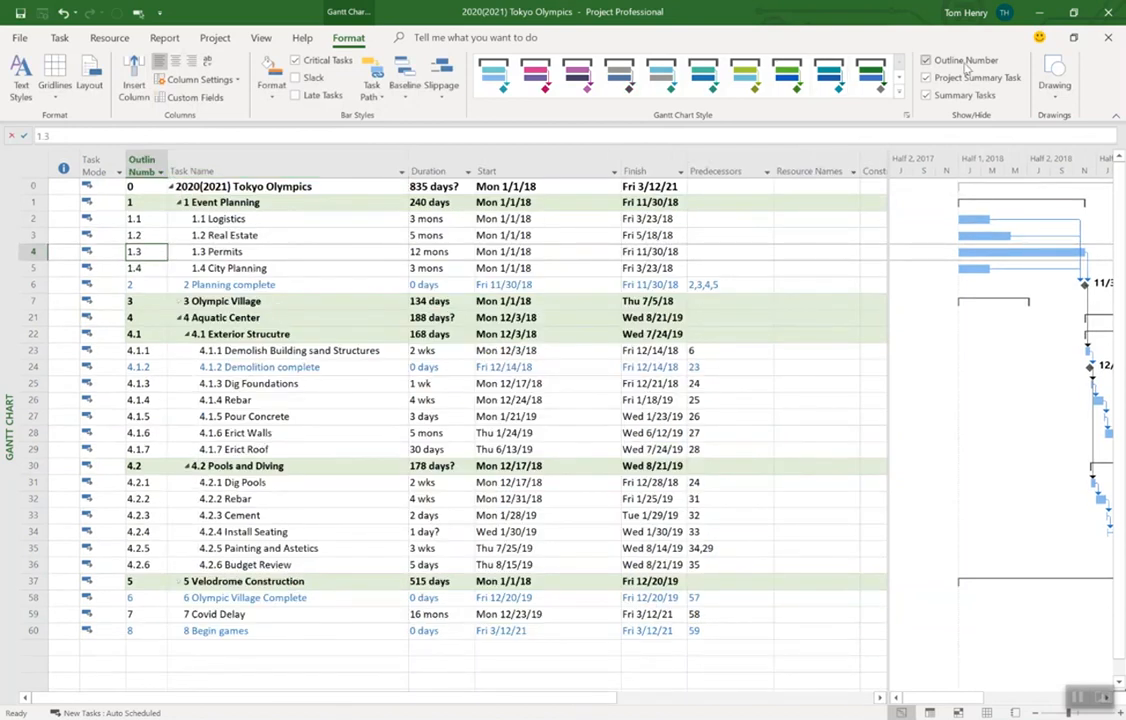
- Turn the outline numbers off and back on, and do the same with the project summary task
left_click(967, 63)
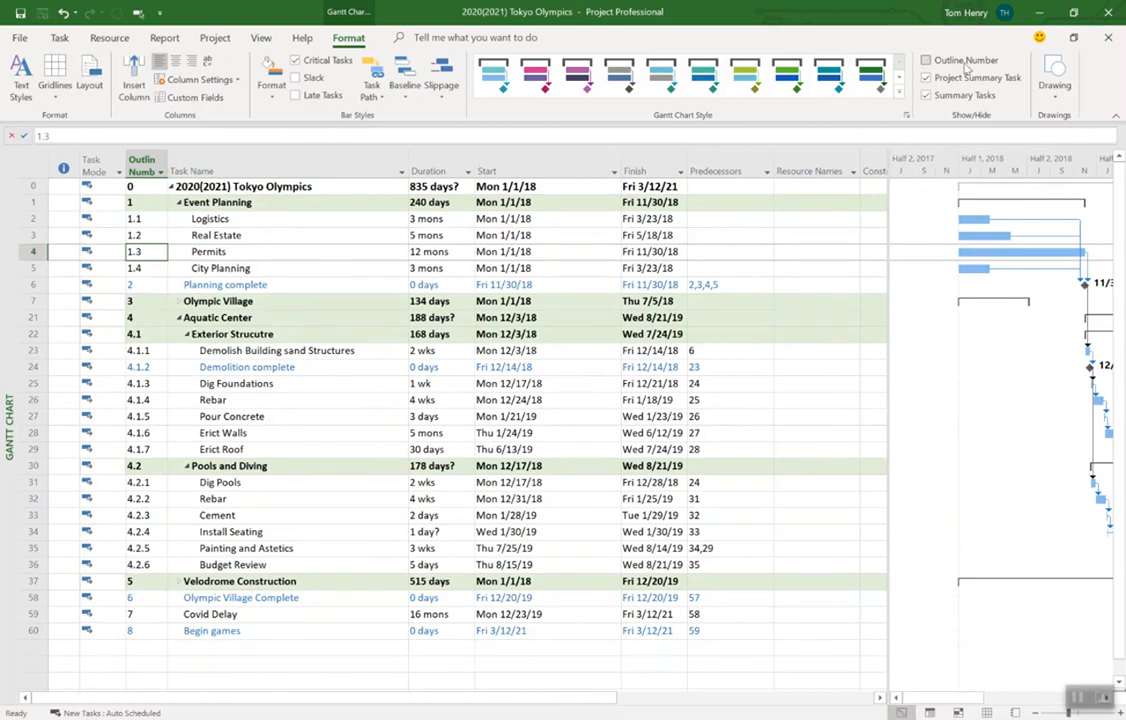
left_click(967, 63)
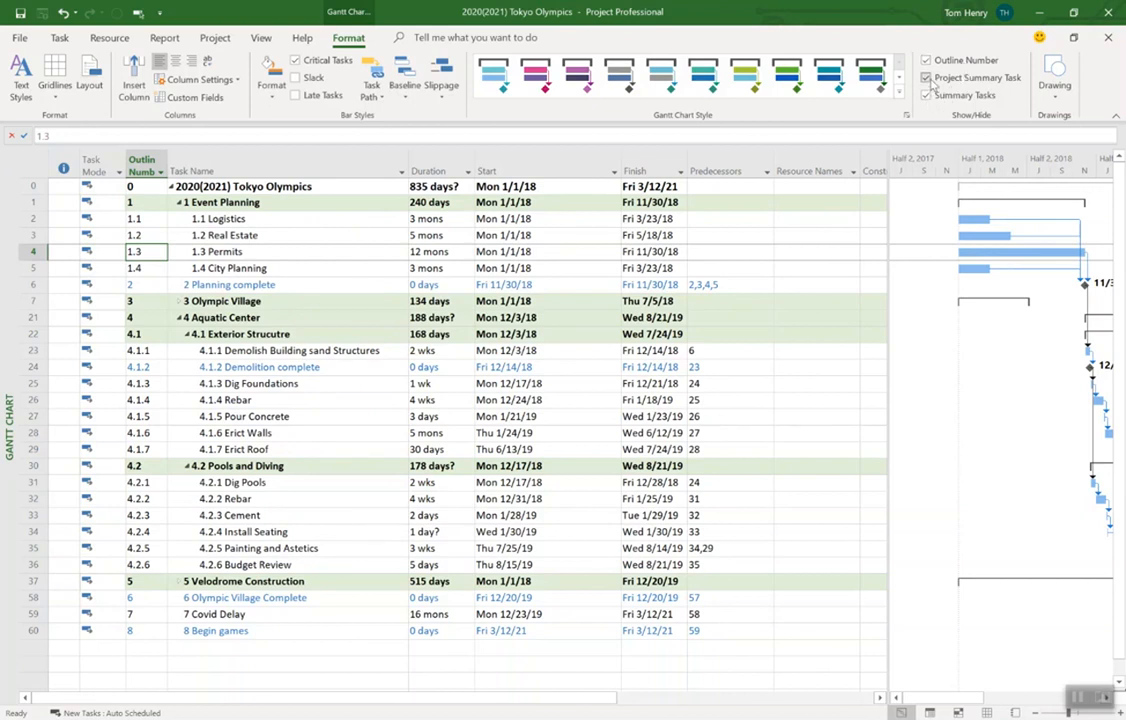
left_click(926, 78)
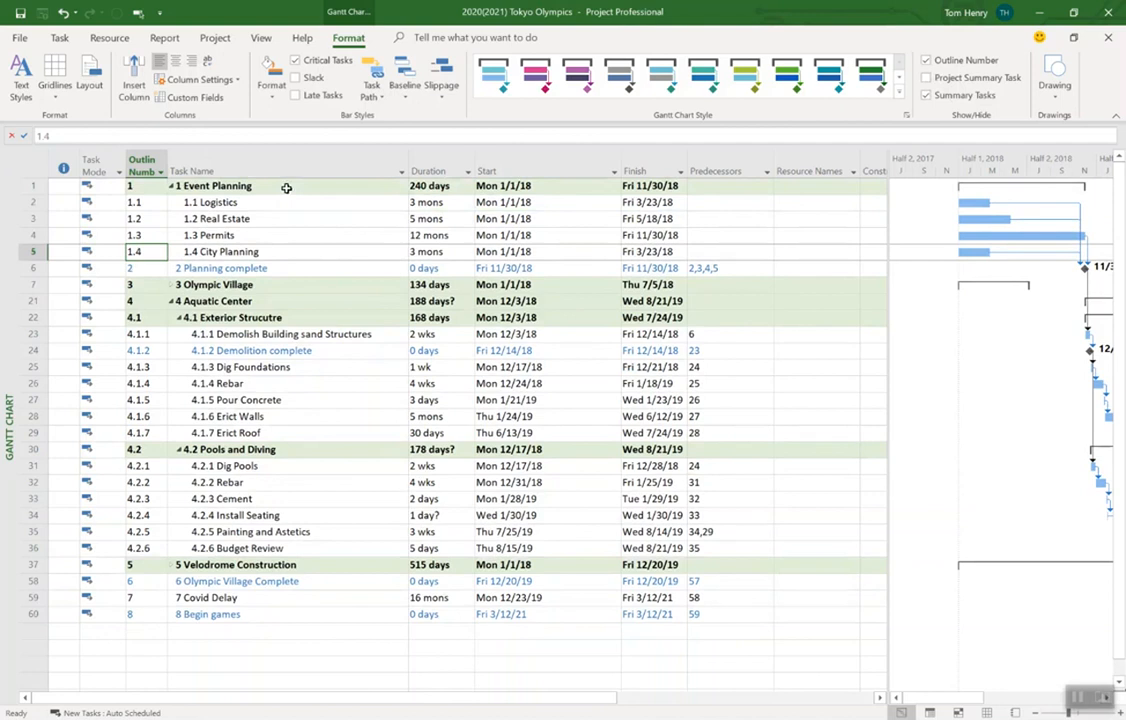
left_click(948, 79)
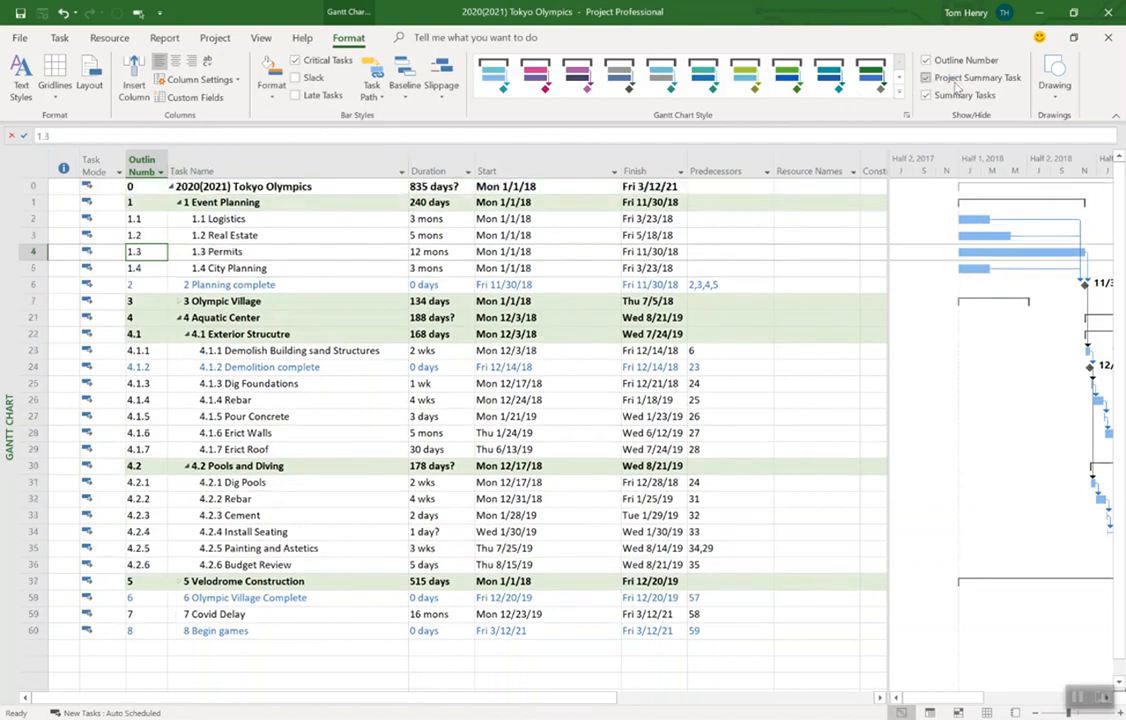
- Examine the duration, start and finish of the project summary task
left_click(446, 186)
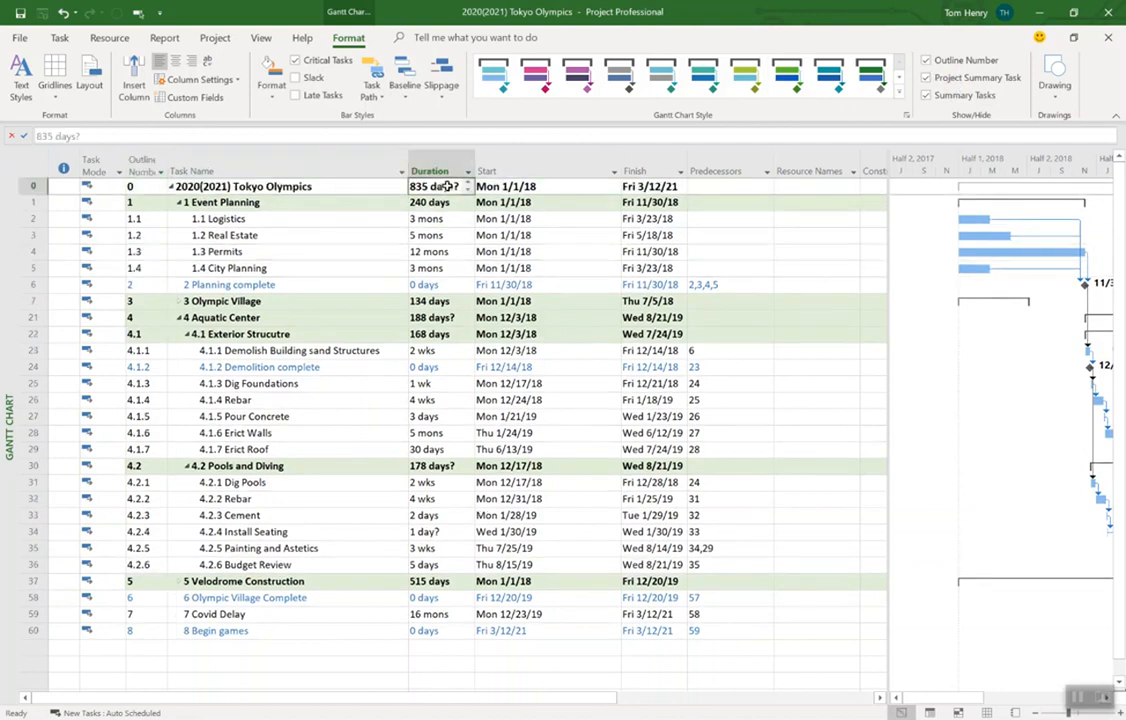
left_click(505, 186)
left_click(656, 186)
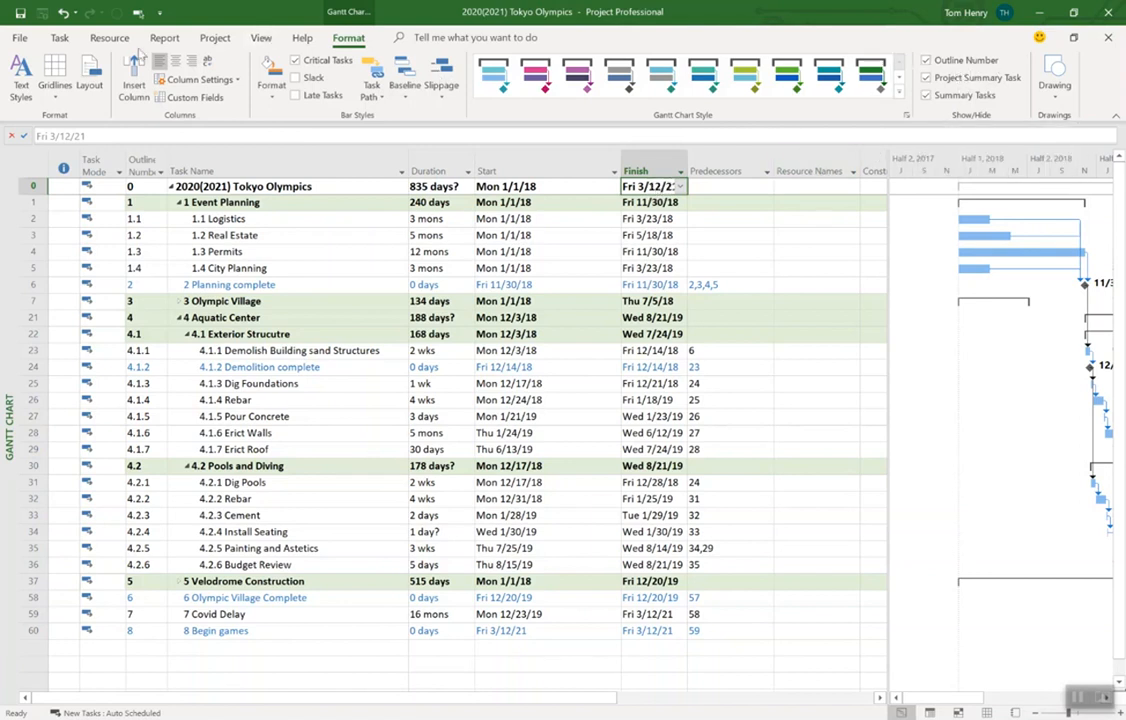
left_click(60, 37)
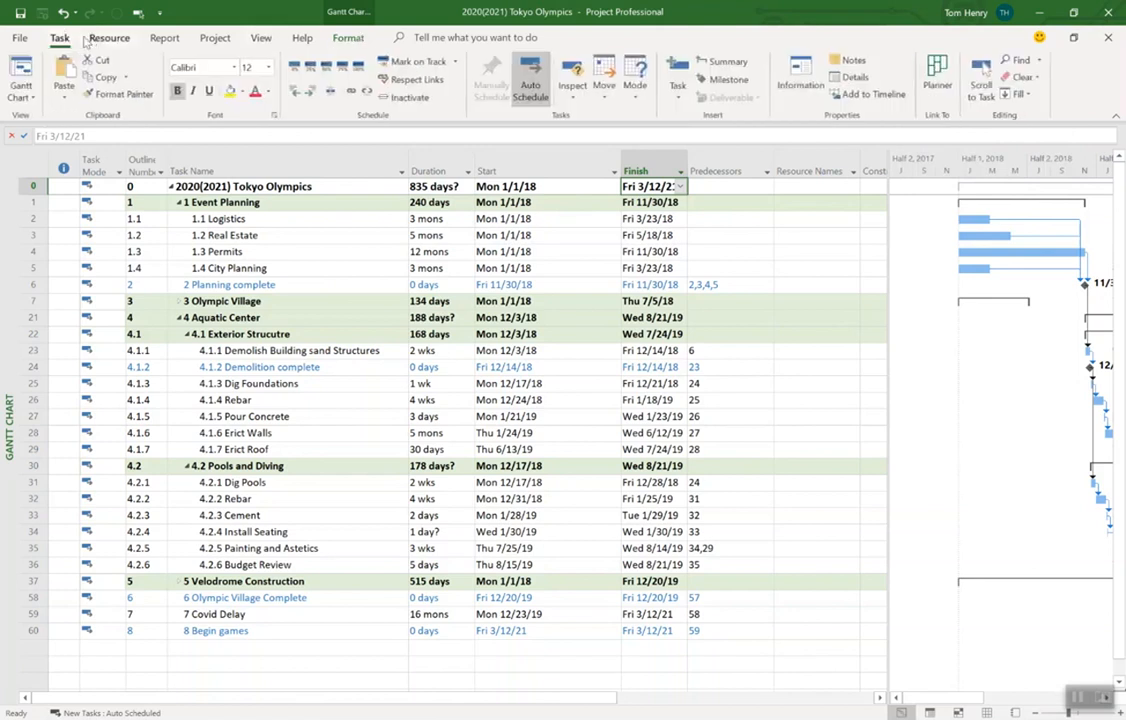
left_click(309, 283)
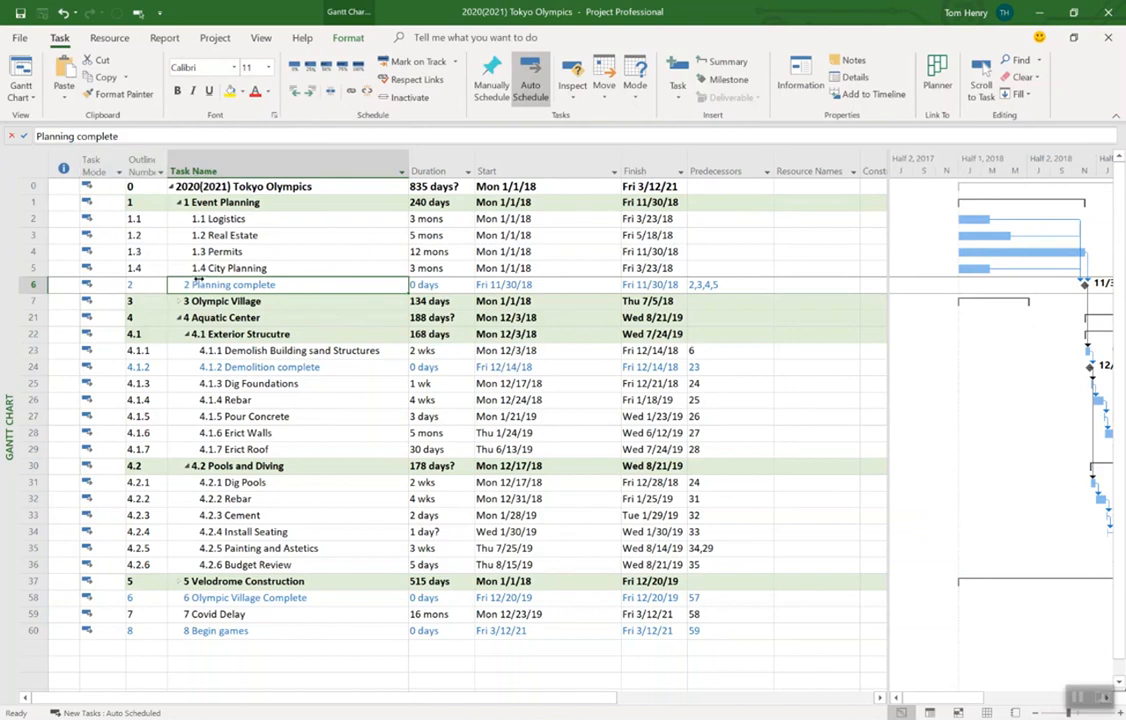
- Browse the full list of available views and apply the Tracking Gantt view
left_click(259, 38)
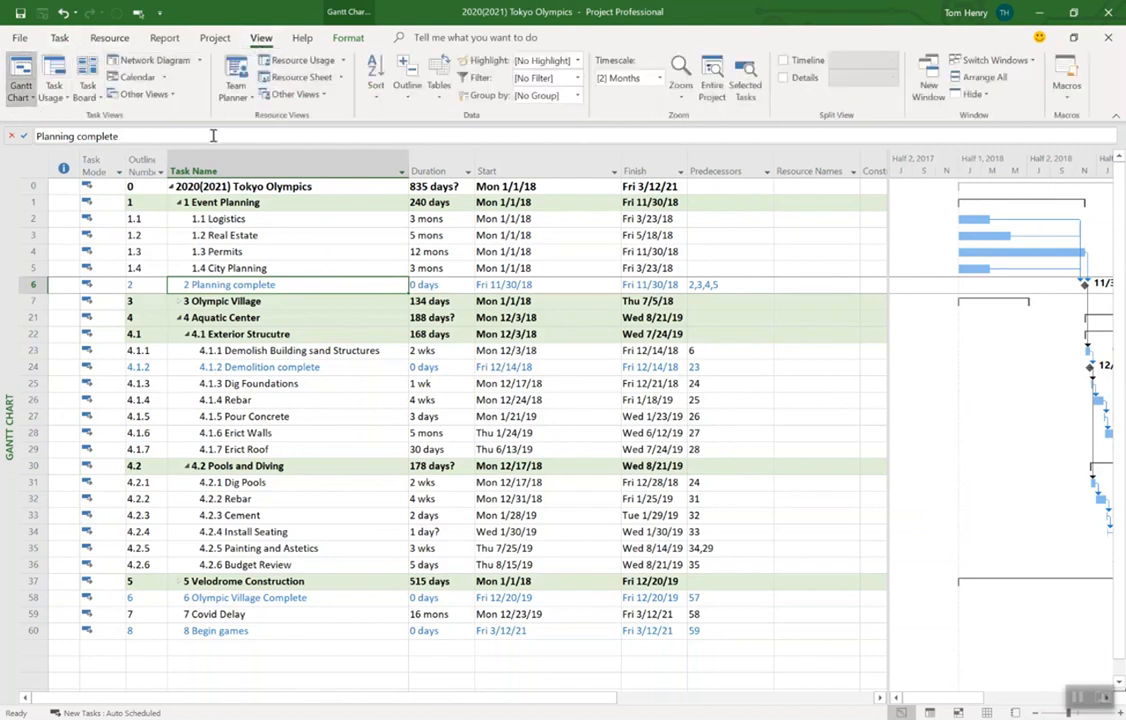
left_click(20, 97)
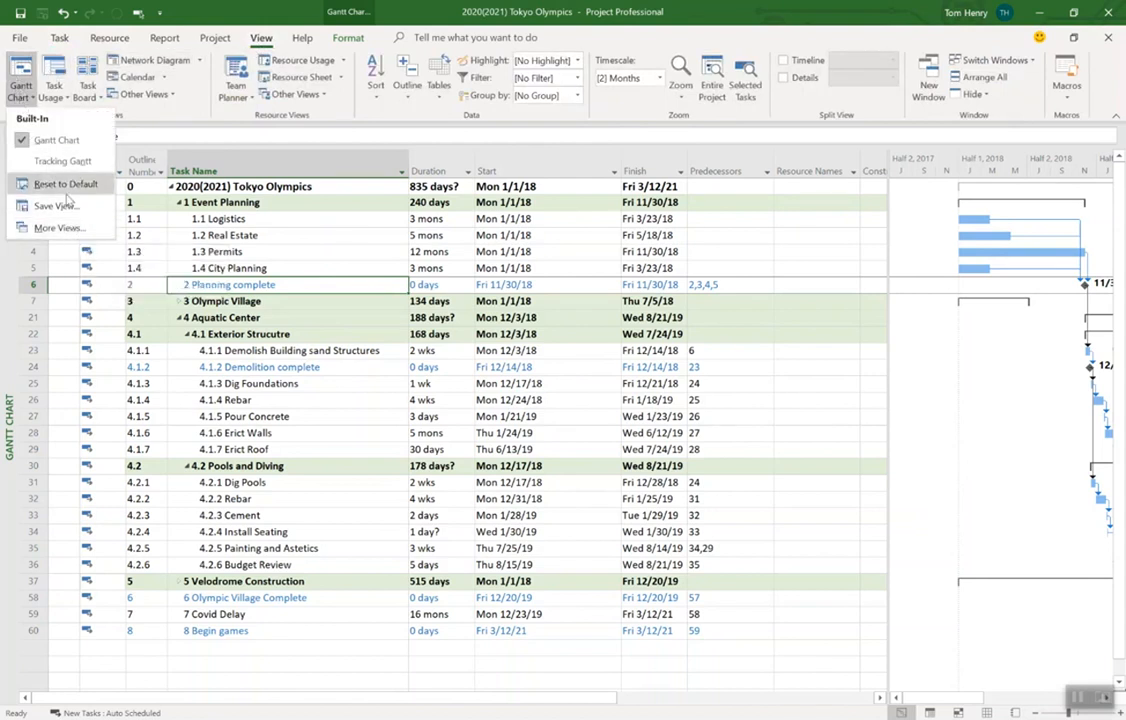
left_click(56, 224)
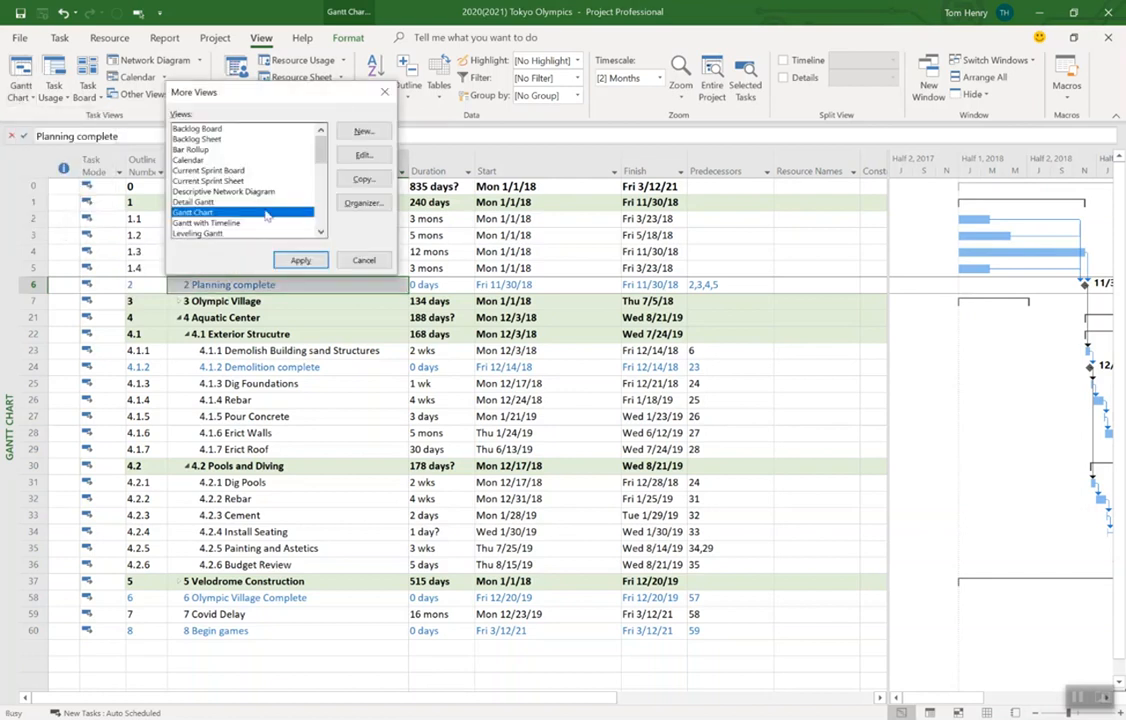
scroll(266, 215, "down", 8)
scroll(266, 215, "down", 1)
scroll(266, 215, "up", 6)
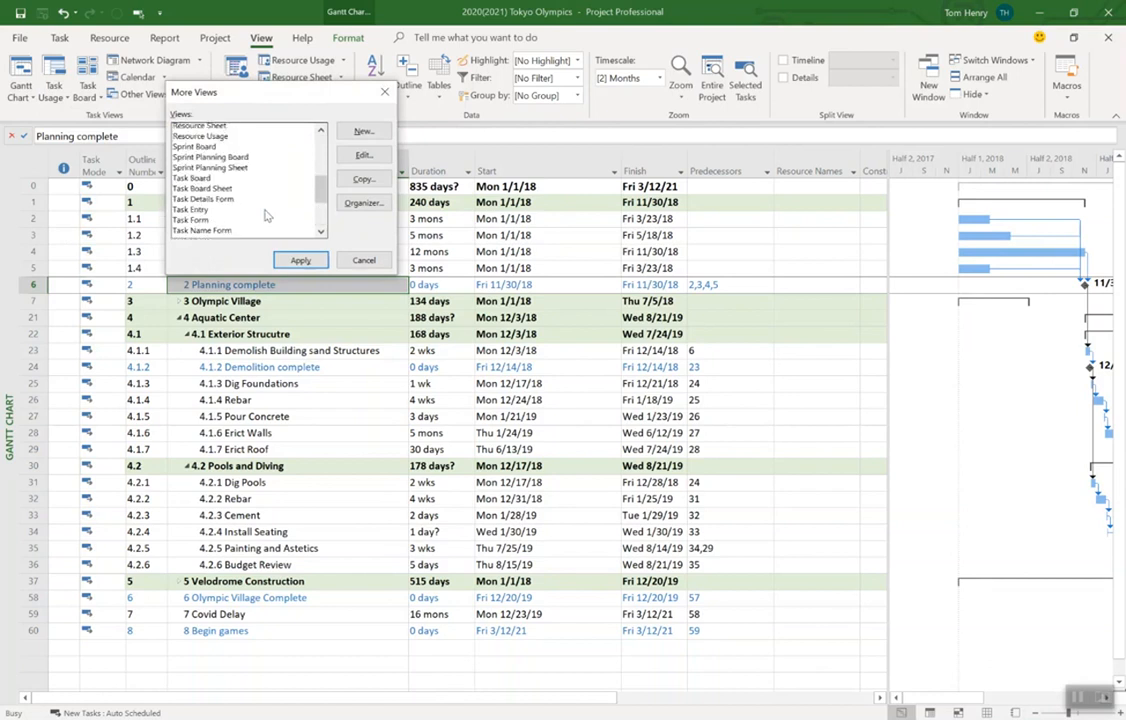
scroll(266, 215, "up", 5)
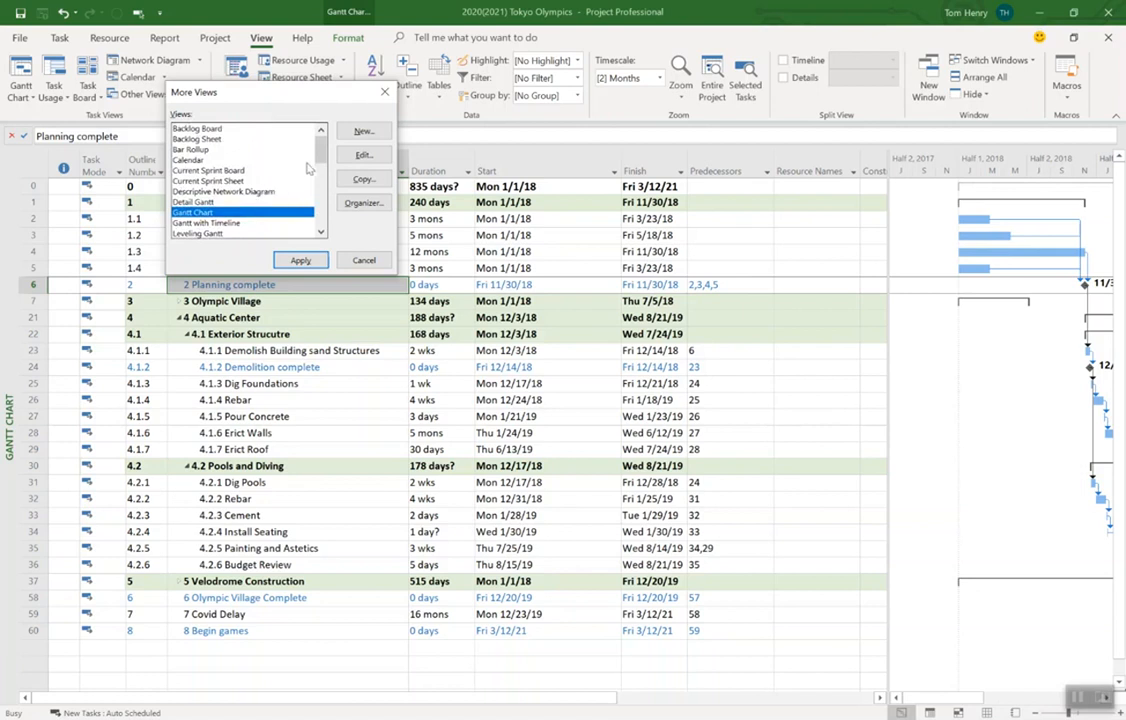
left_click_drag(318, 163, 262, 238)
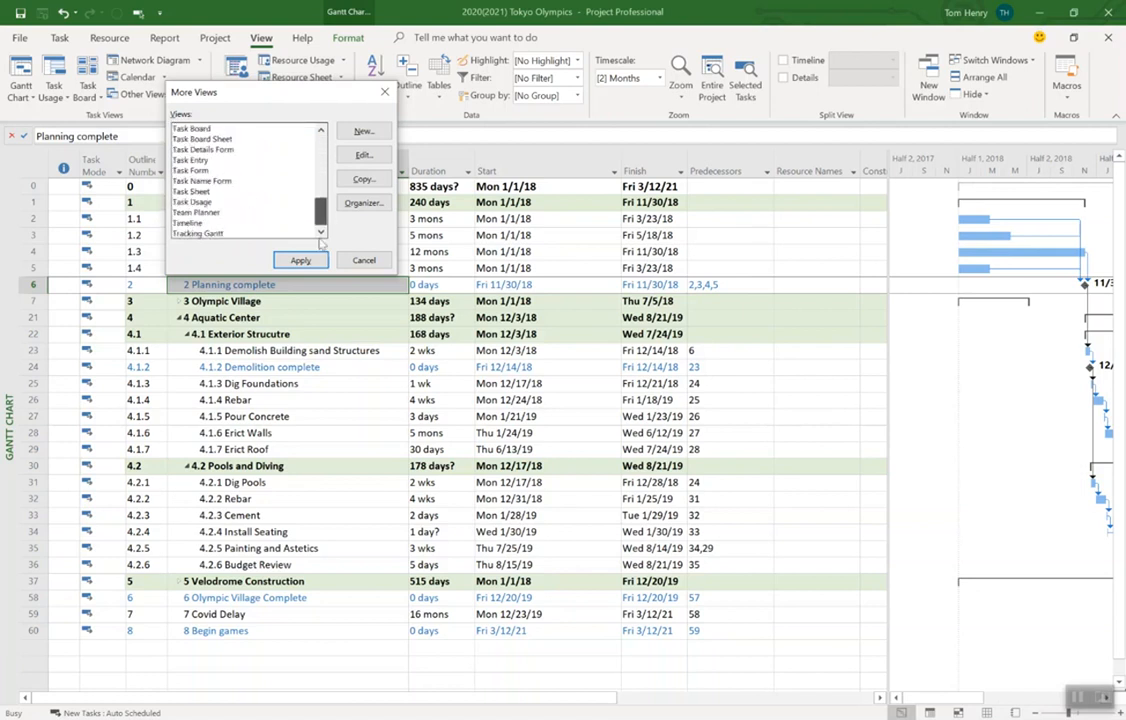
left_click(250, 233)
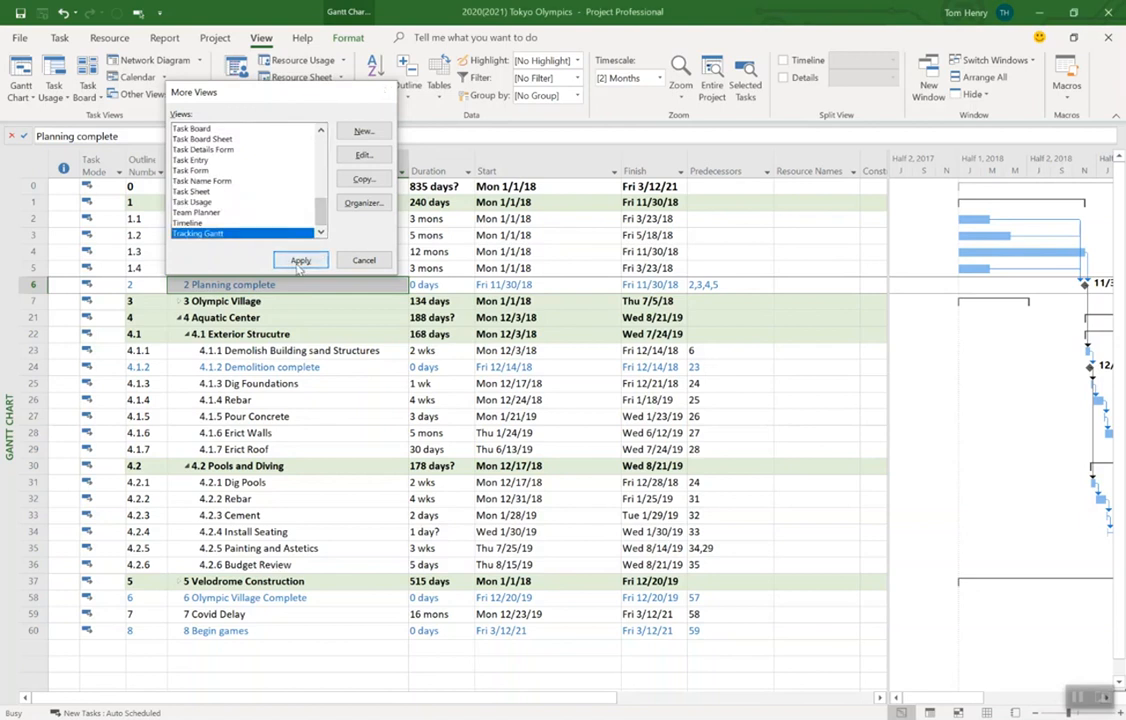
left_click(297, 261)
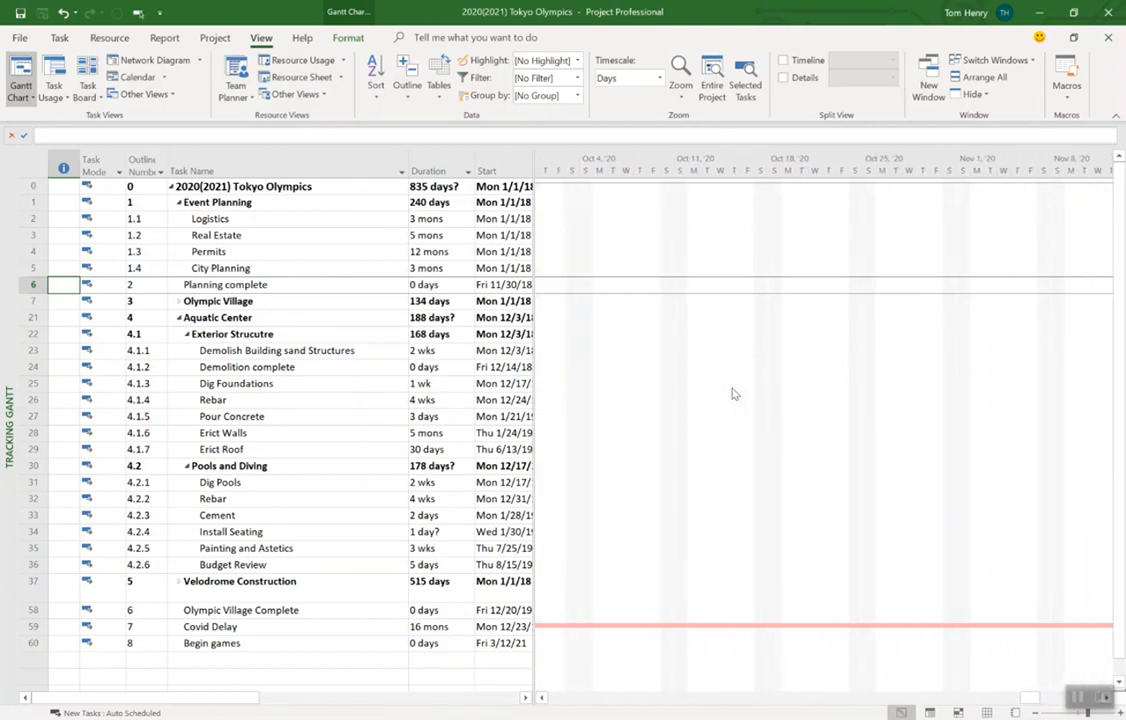
- Scroll the chart to the Planning complete task's milestone and fit the entire project into the Tracking Gantt timescale
scroll(733, 393, "right", 4)
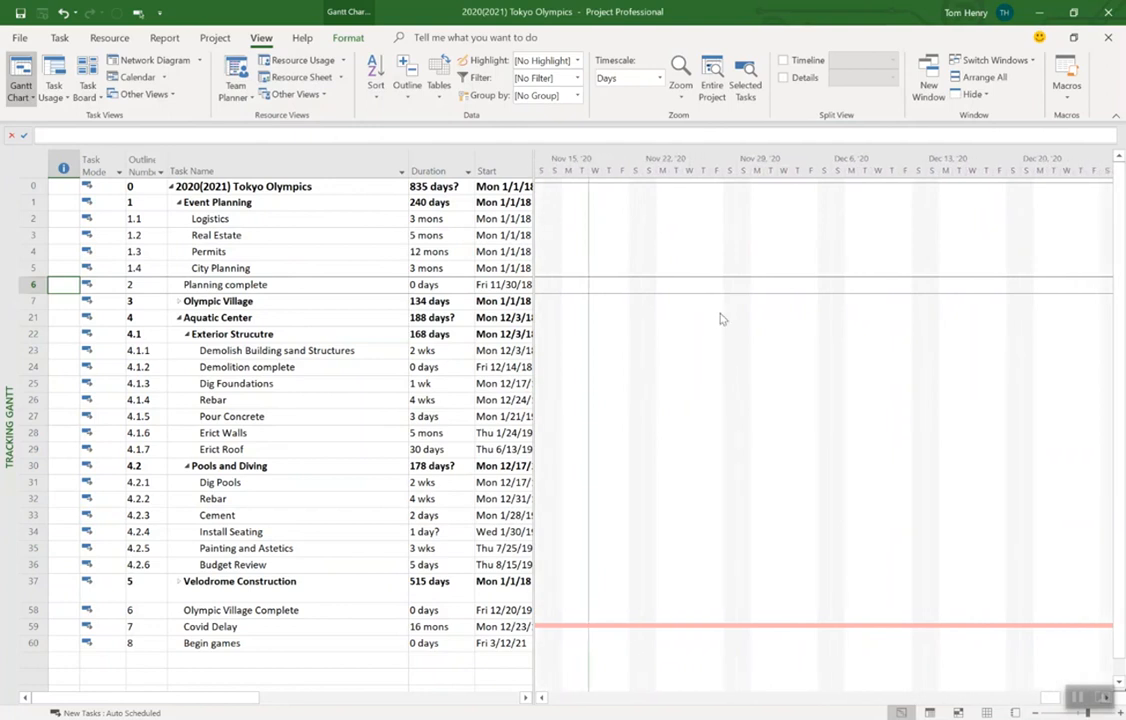
left_click(139, 14)
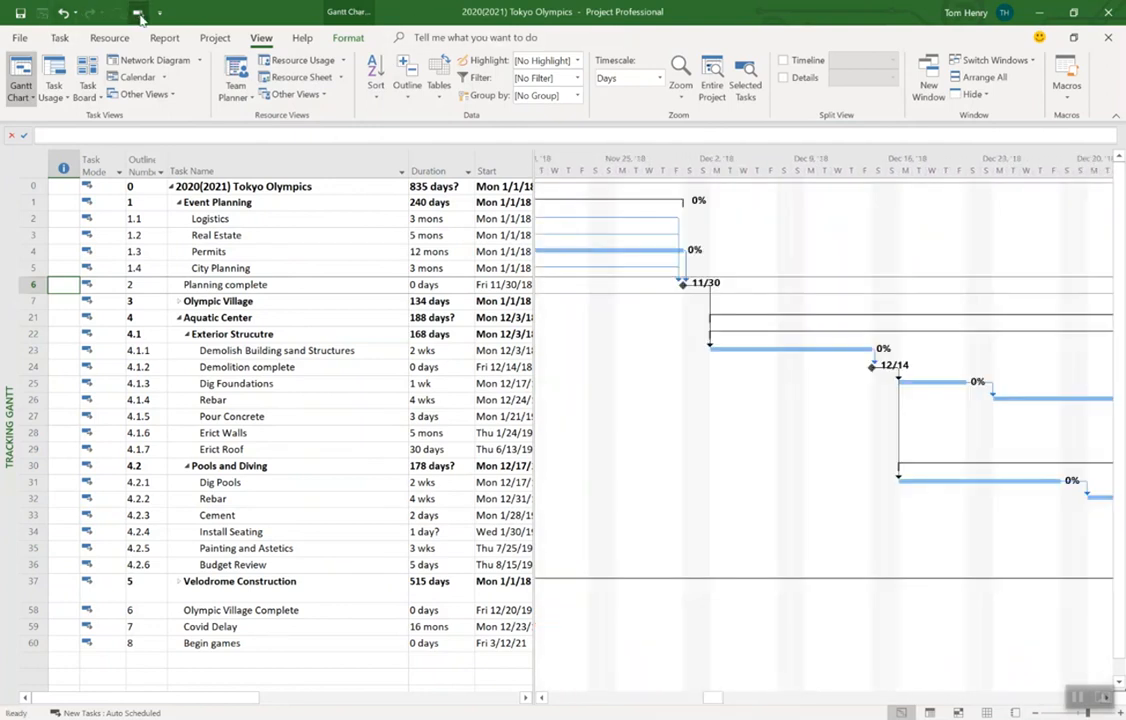
left_click(711, 93)
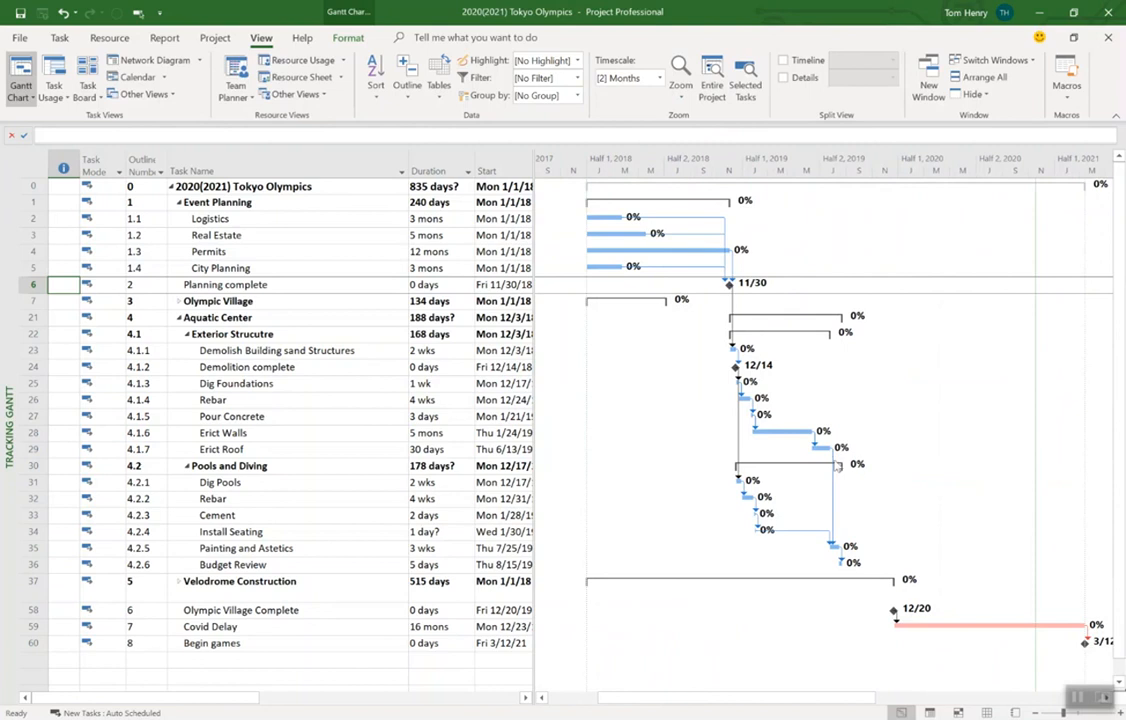
scroll(760, 430, "down", 5)
scroll(837, 466, "up", 5)
scroll(802, 408, "down", 2)
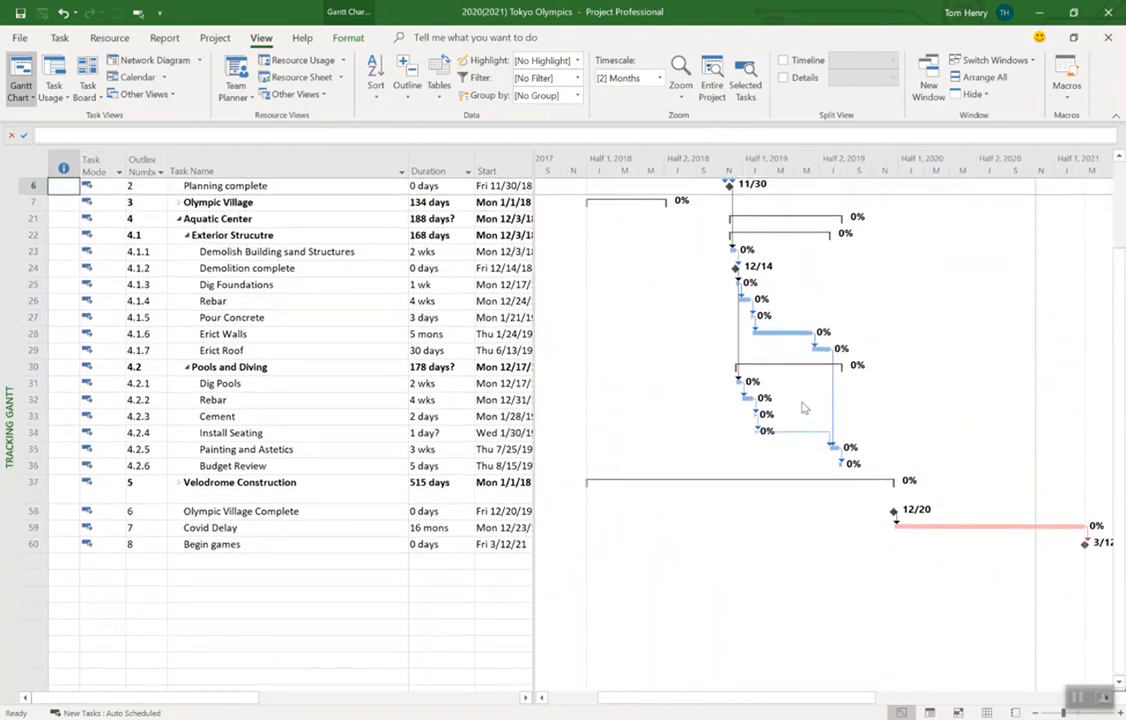
scroll(802, 408, "up", 2)
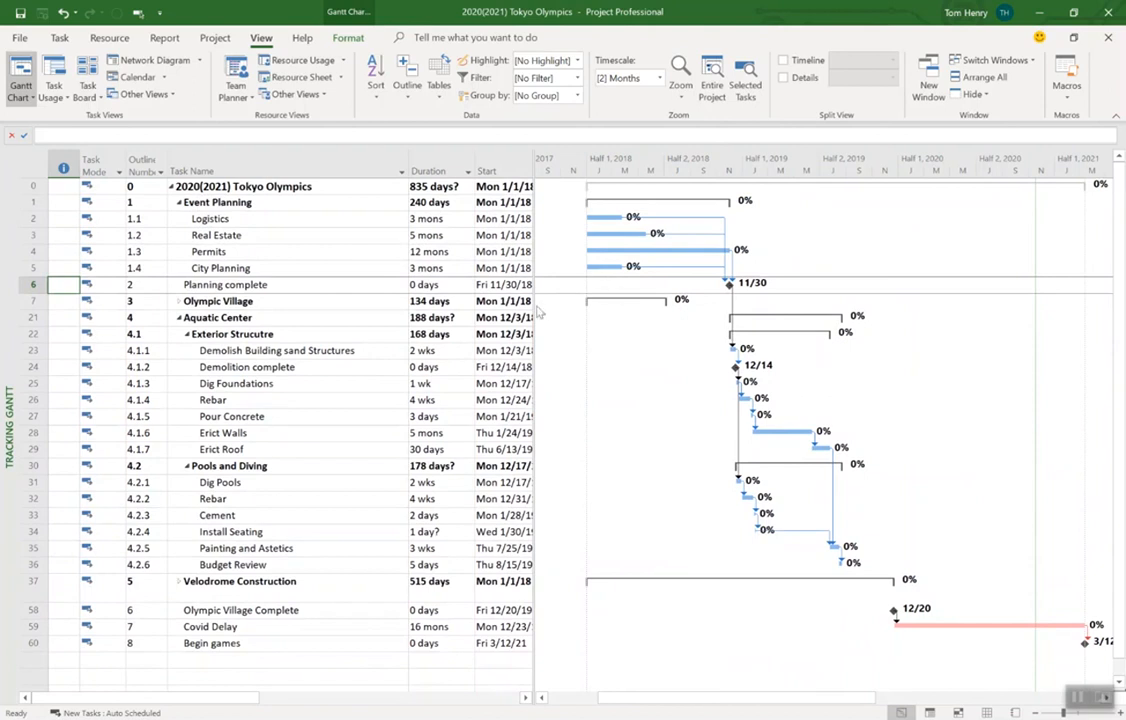
- Widen the table area to expose the columns through Constraint Date, refitting the entire project in the narrowed chart along the way
left_click_drag(533, 307, 831, 312)
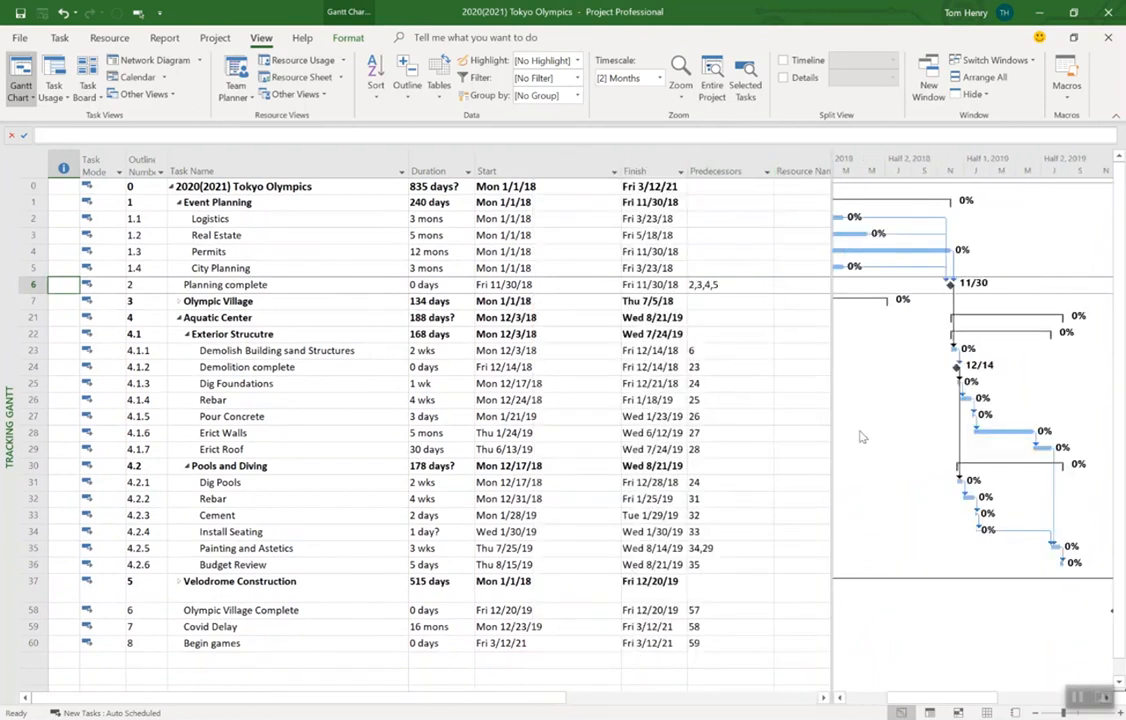
left_click(712, 85)
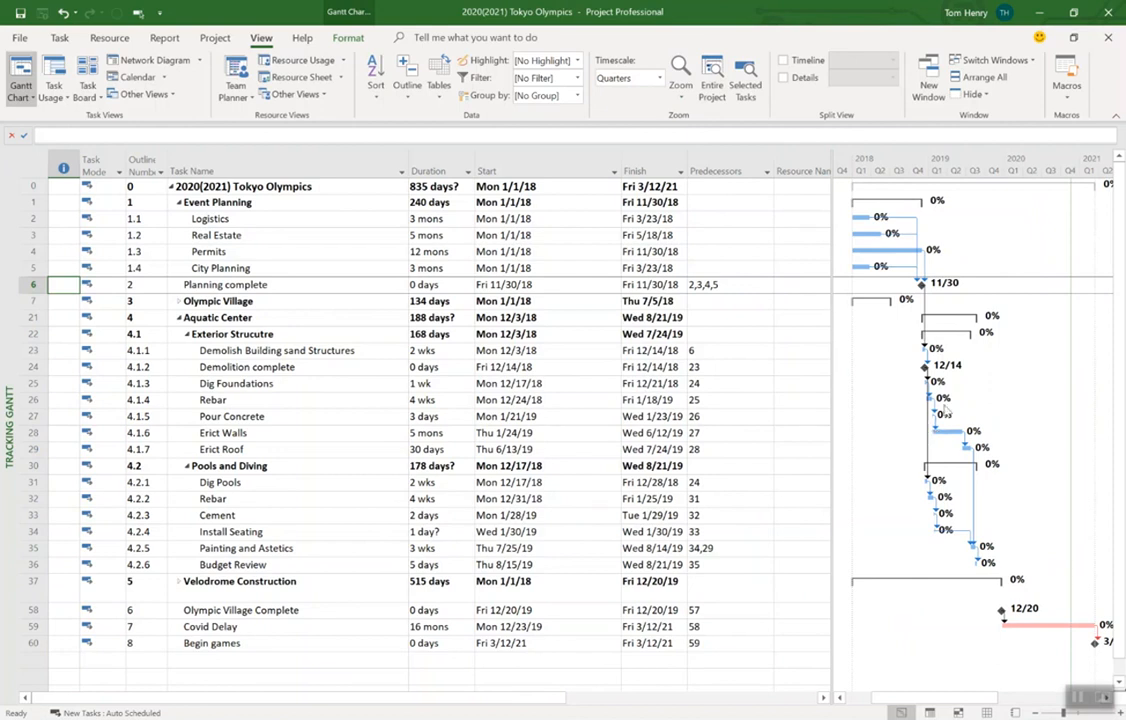
left_click(827, 449)
left_click_drag(830, 449, 968, 452)
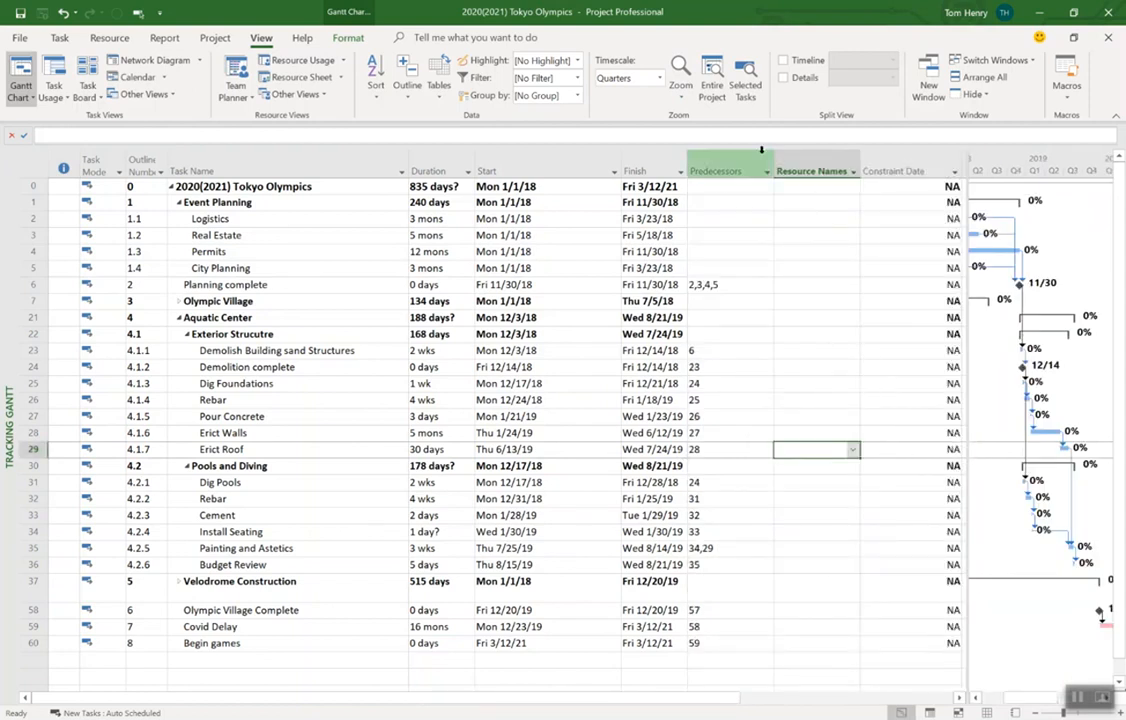
- Show the timeline above the Tracking Gantt and hide it twice, first through its display setting and again by collapsing its pane
left_click(784, 61)
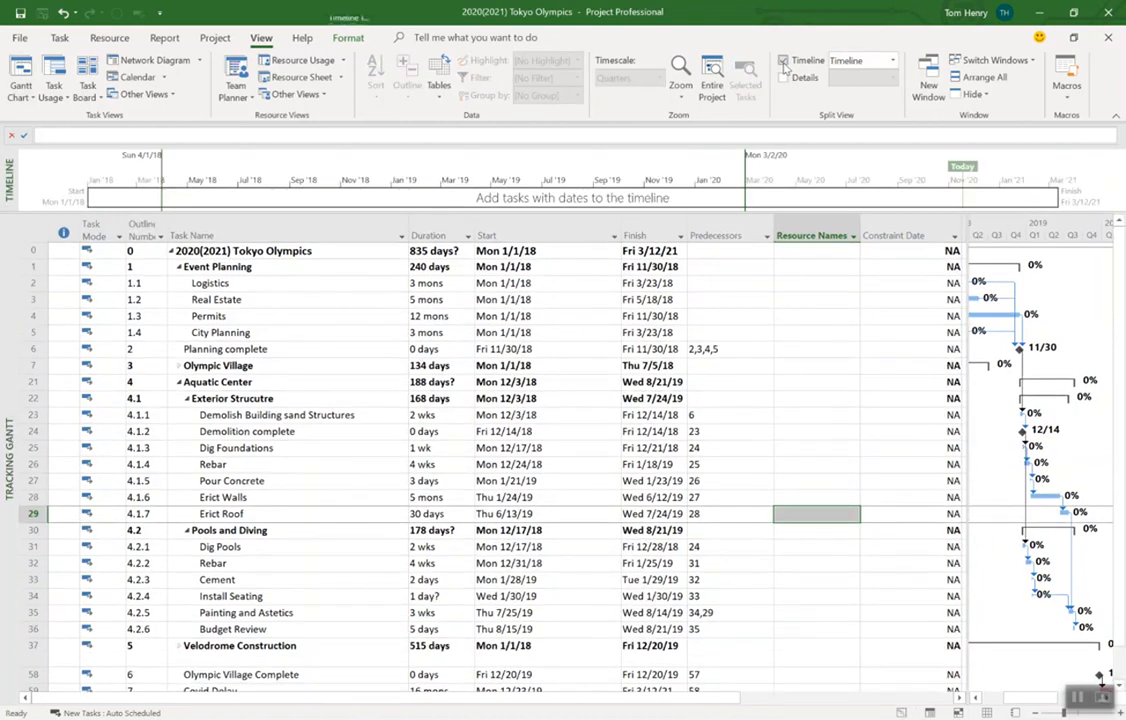
mouse_move(691, 212)
left_mouse_down()
mouse_move(696, 270)
mouse_move(711, 219)
left_mouse_up()
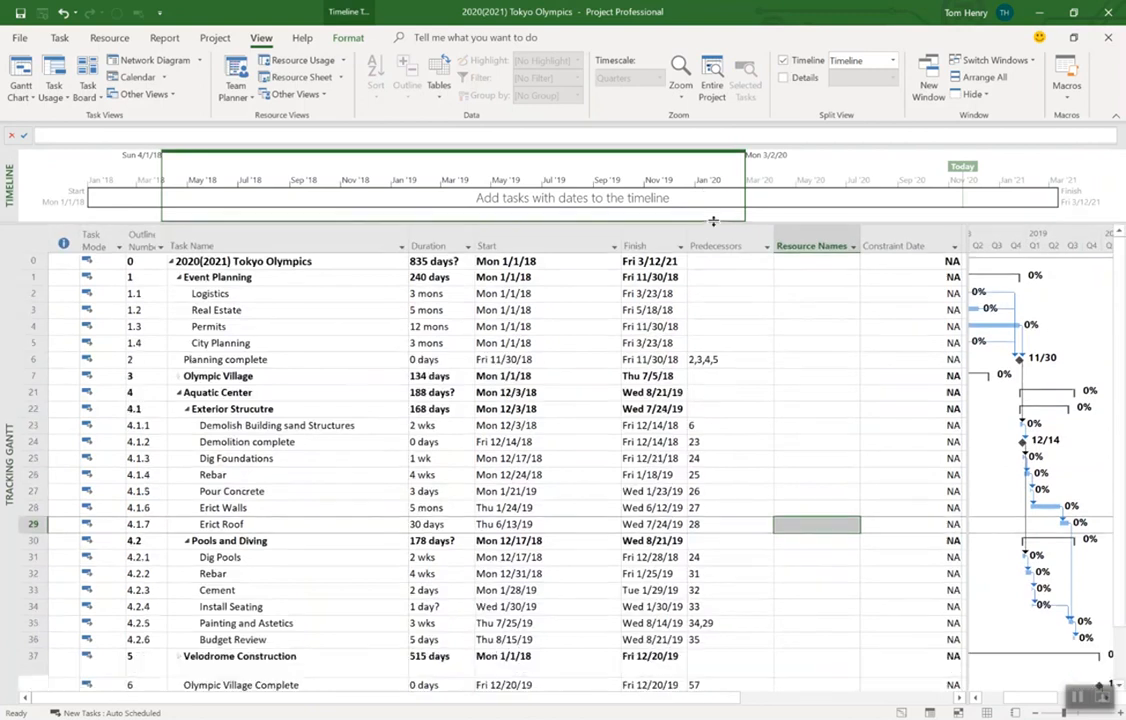
left_click(783, 61)
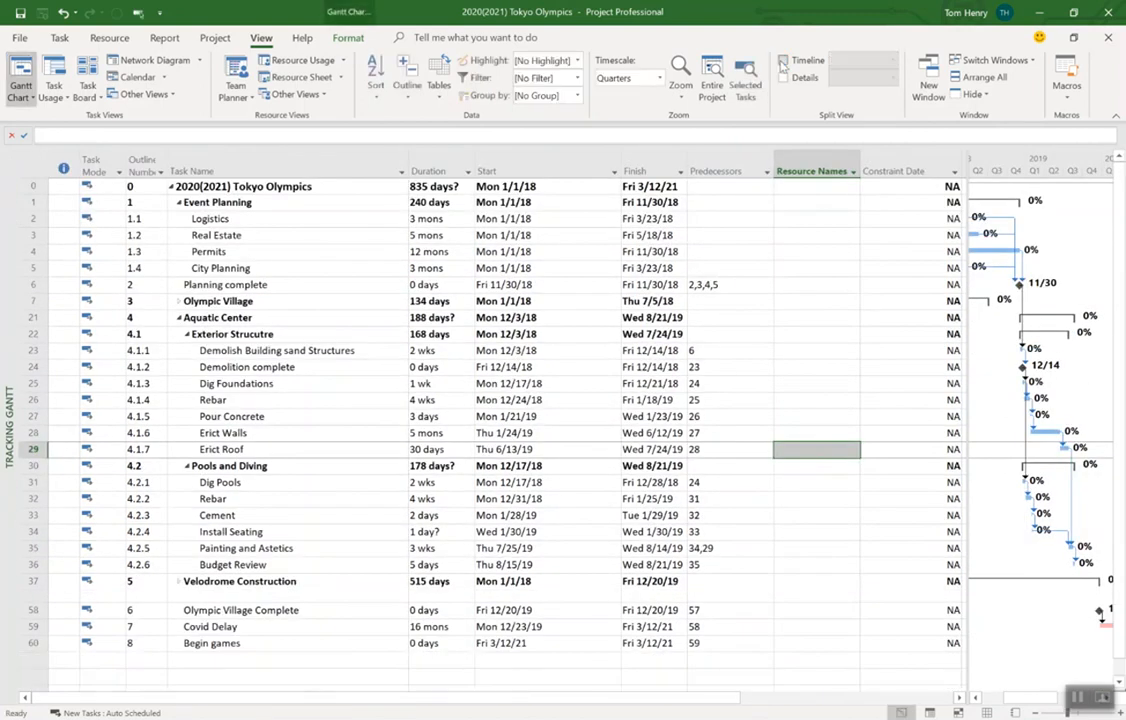
left_click(783, 61)
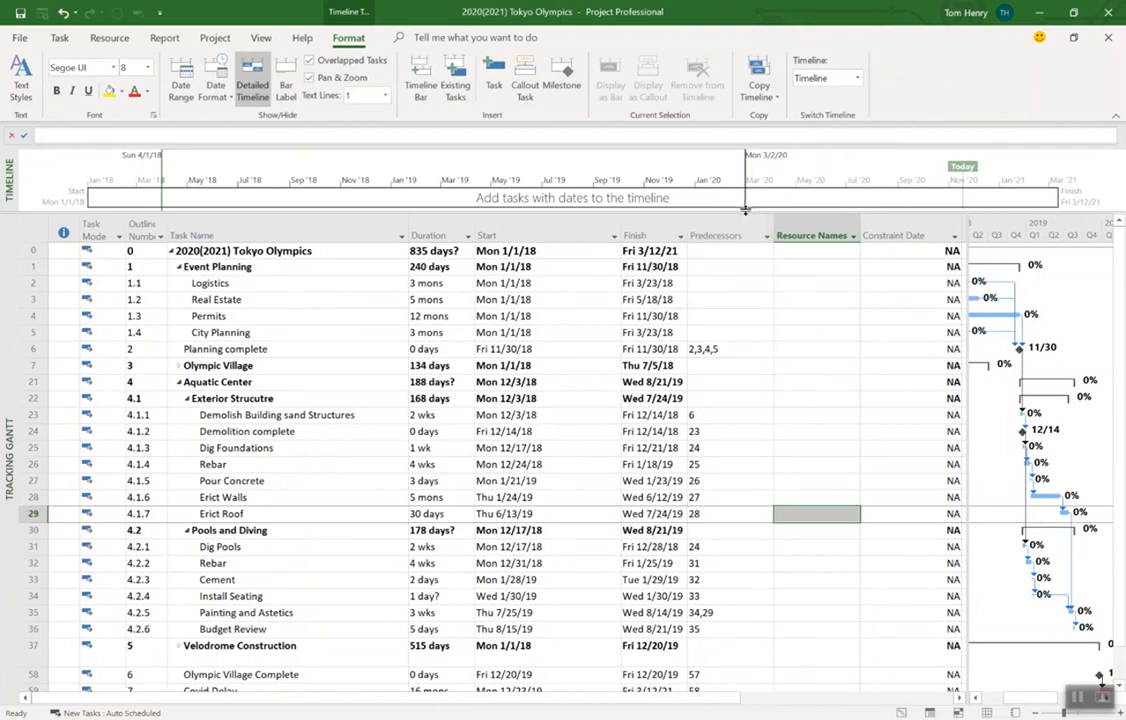
left_click_drag(745, 210, 777, 145)
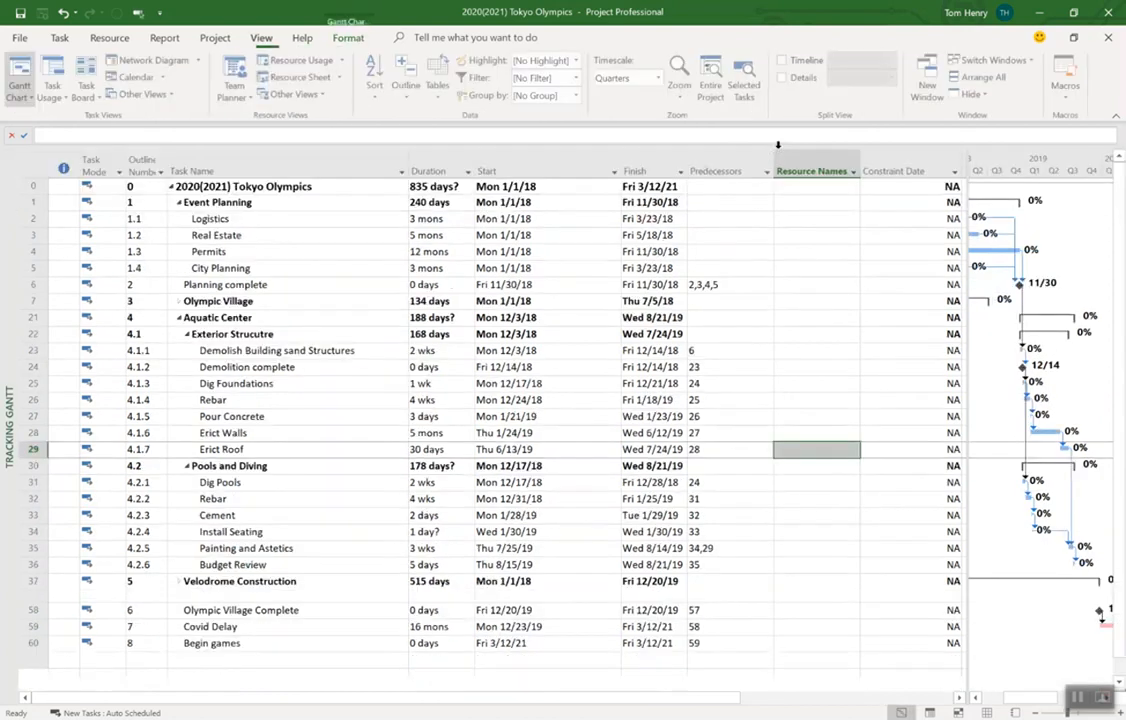